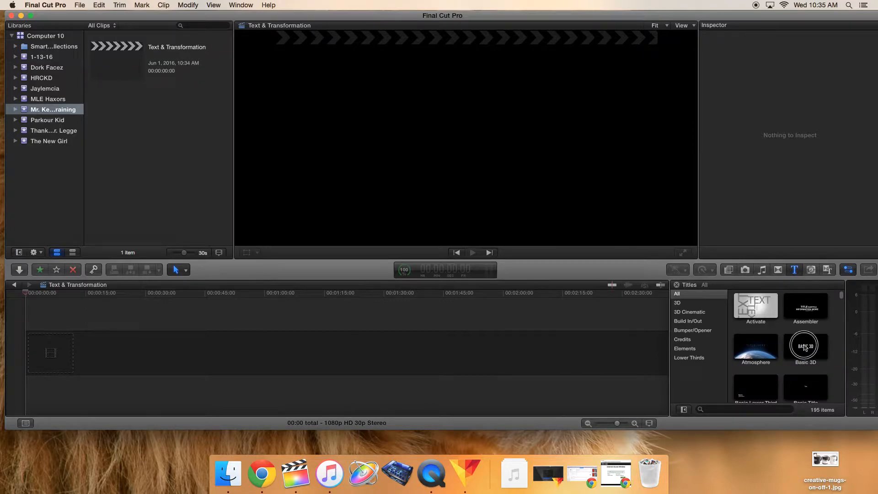
Step: Add the Basic 3D title at the start of the timeline, accepting 1080p HD, 1920x1080, 23.98p video properties
left_click_drag(806, 346, 88, 349)
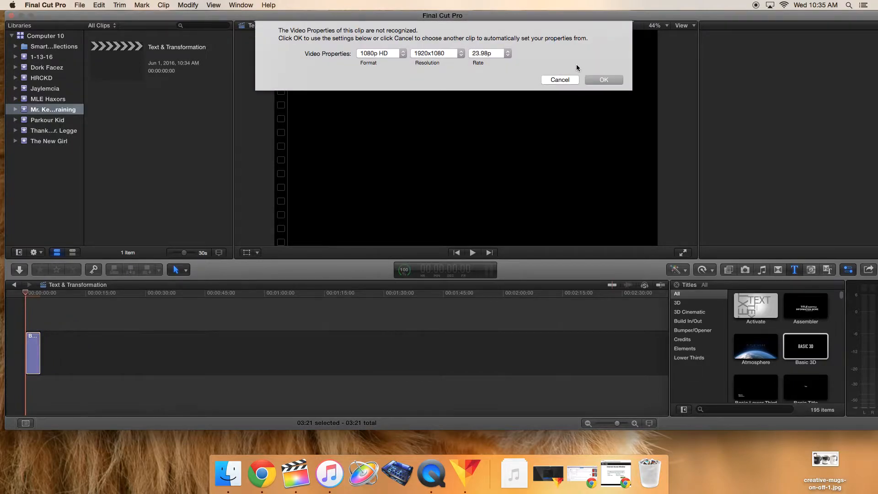
left_click(605, 80)
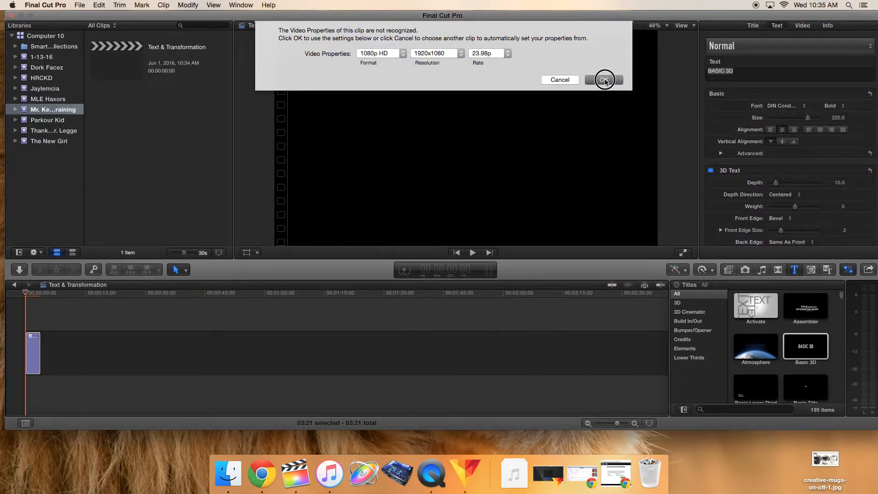
Step: Add the Graphical title from the 3D Cinematic category directly after the Basic 3D title and preview the first title
scroll(786, 353, "down", 5)
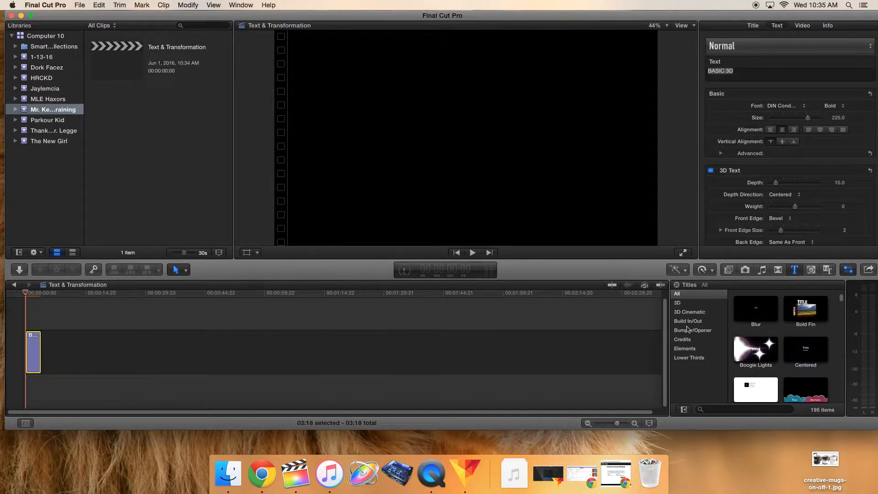
left_click(689, 312)
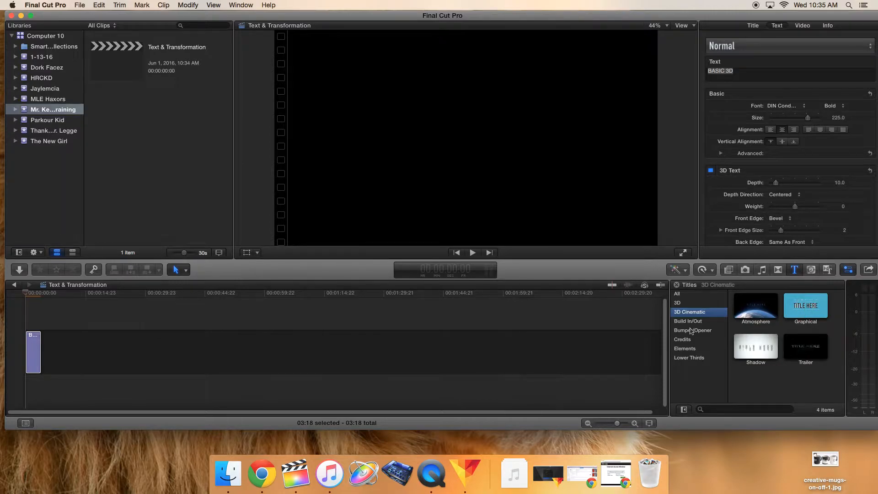
left_click_drag(806, 305, 82, 350)
mouse_move(28, 293)
left_mouse_down()
mouse_move(59, 297)
mouse_move(31, 294)
left_mouse_up()
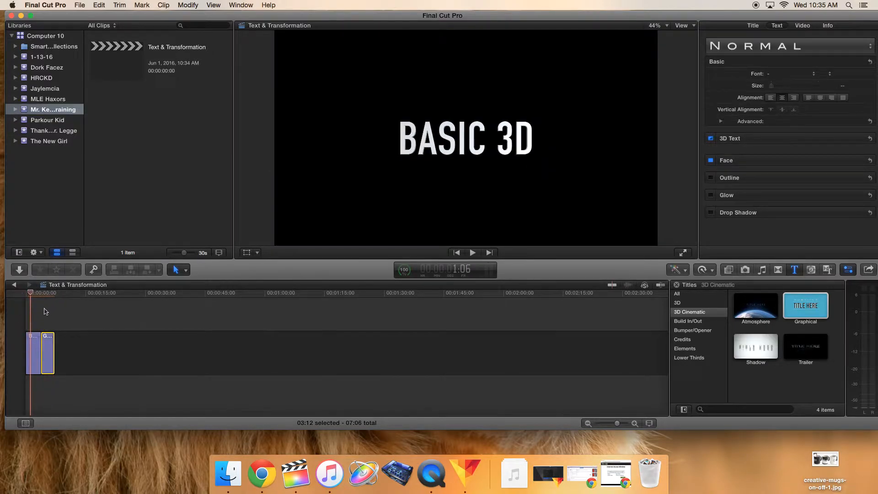
Step: Import the IMG_0001 video from the WCM160053 device into the existing text training event
left_click(21, 271)
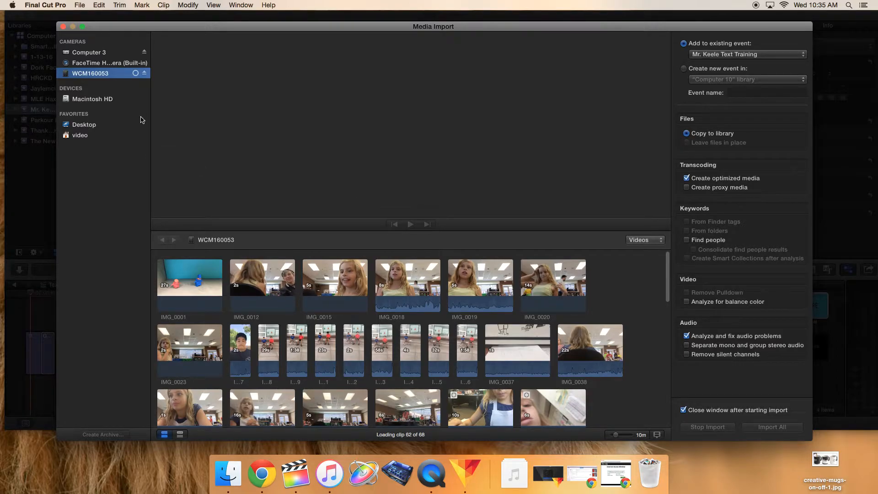
left_click(63, 26)
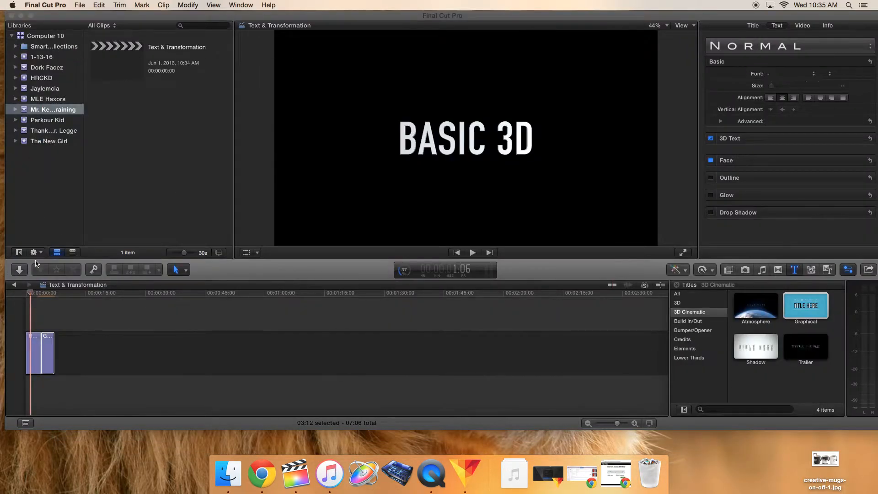
left_click(19, 270)
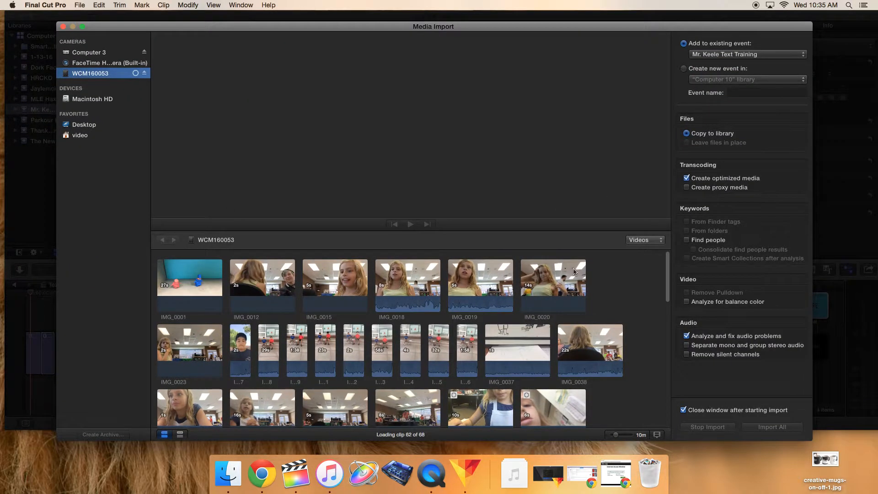
scroll(613, 296, "down", 10)
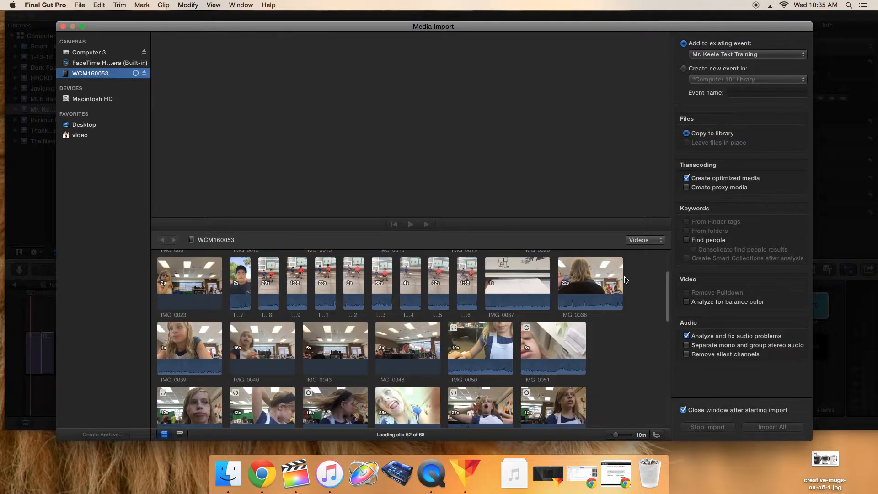
left_click(177, 277)
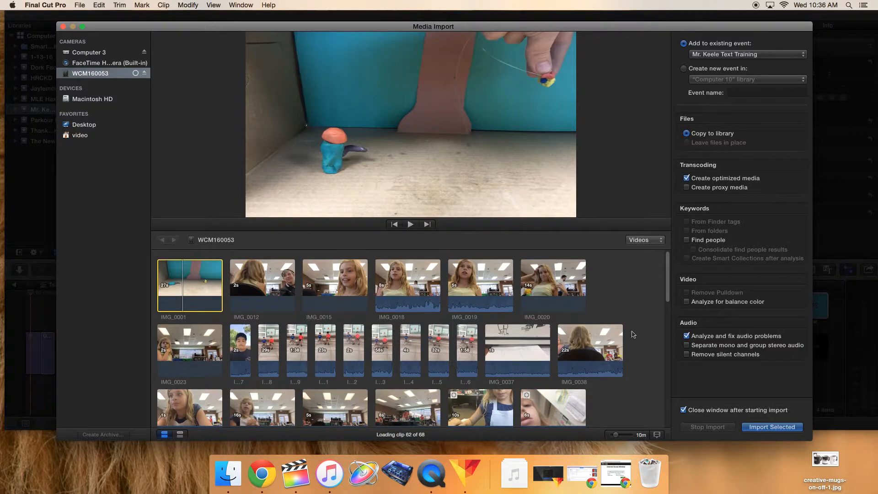
left_click(745, 425)
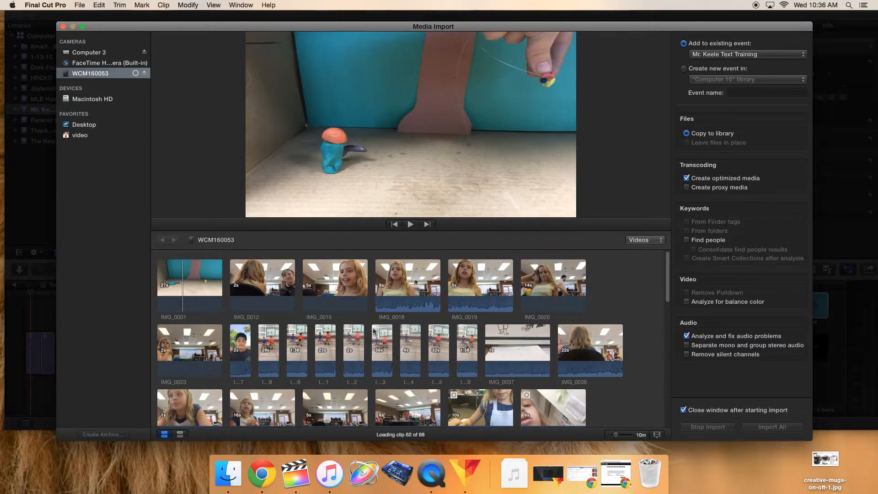
left_click(192, 290)
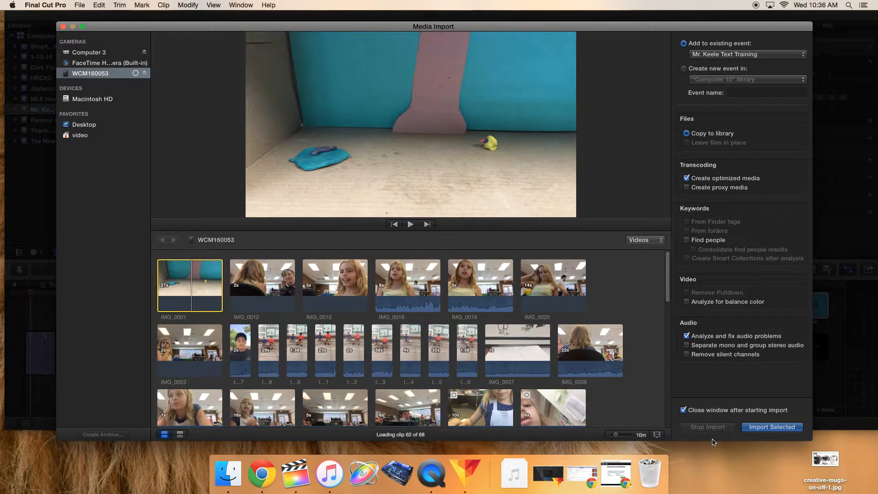
left_click(773, 426)
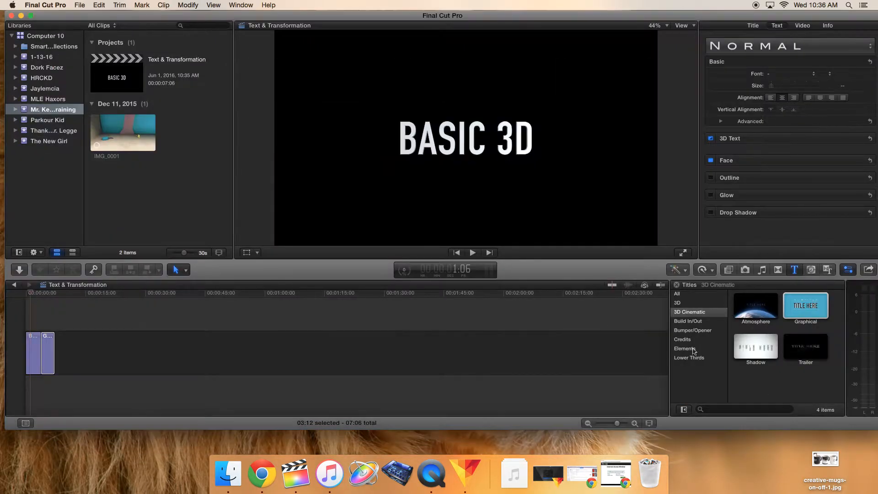
Step: Place the IMG_0001 clip beneath both titles at the start of the timeline and dismiss the import notification
left_click(118, 137)
left_click_drag(118, 135, 26, 387)
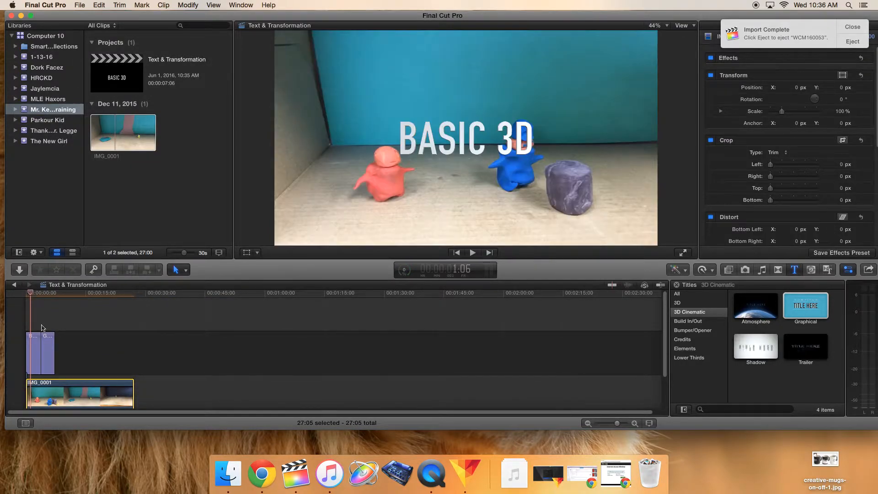
mouse_move(32, 293)
left_mouse_down()
mouse_move(51, 294)
mouse_move(19, 299)
mouse_move(31, 303)
mouse_move(32, 293)
left_mouse_up()
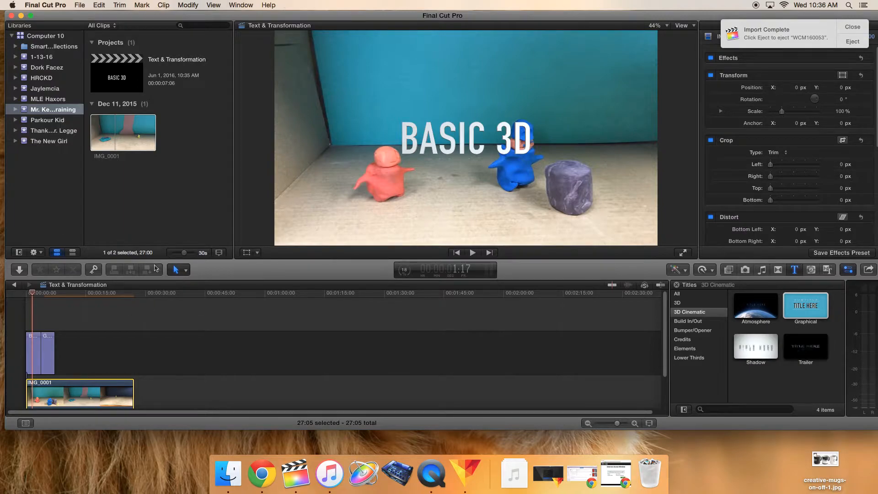
left_click(849, 31)
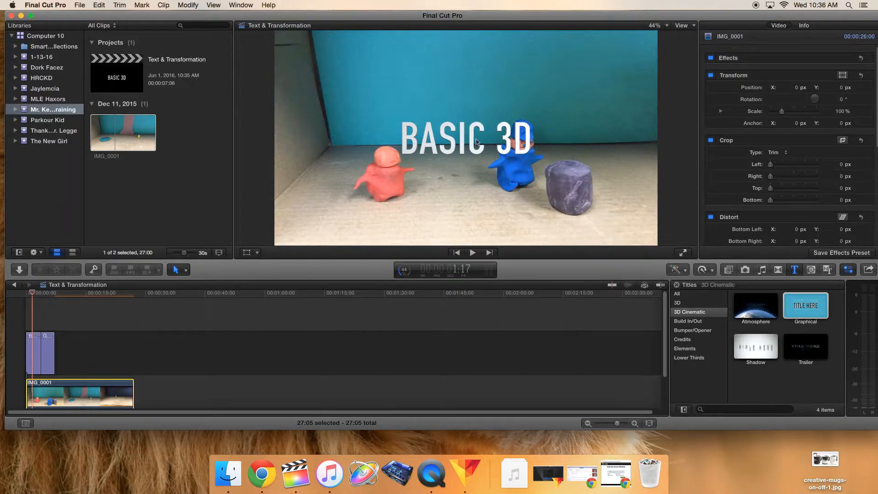
Step: Replace the Basic 3D title's text with "Text" and "Training" on two lines, and move it up onto the teal background
left_click(33, 339)
double_click(32, 338)
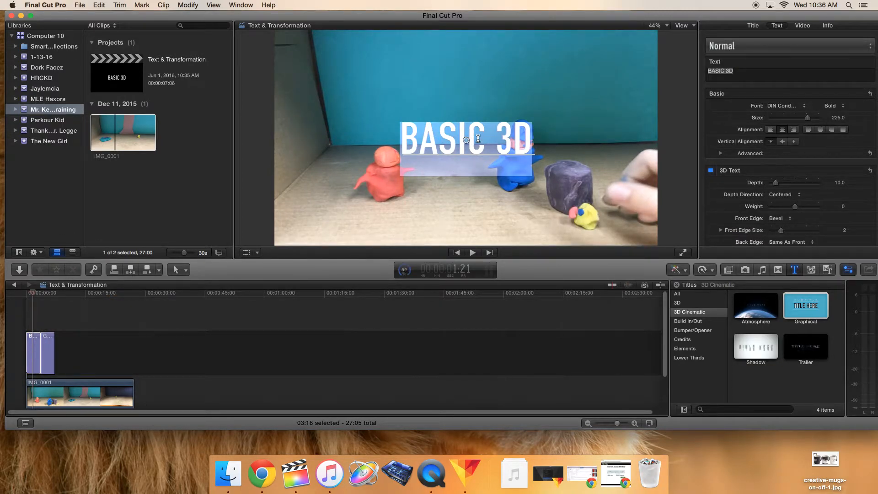
key("BackSpace")
type("Tex")
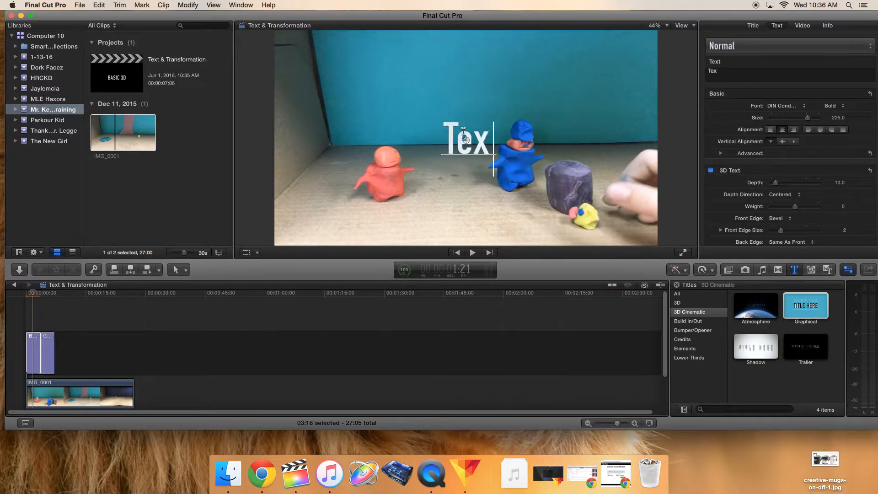
type("t Training")
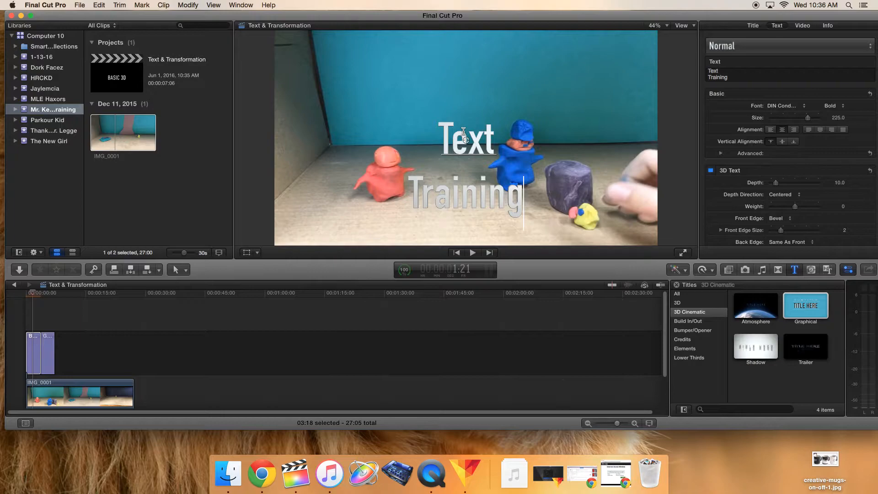
left_click_drag(465, 140, 440, 62)
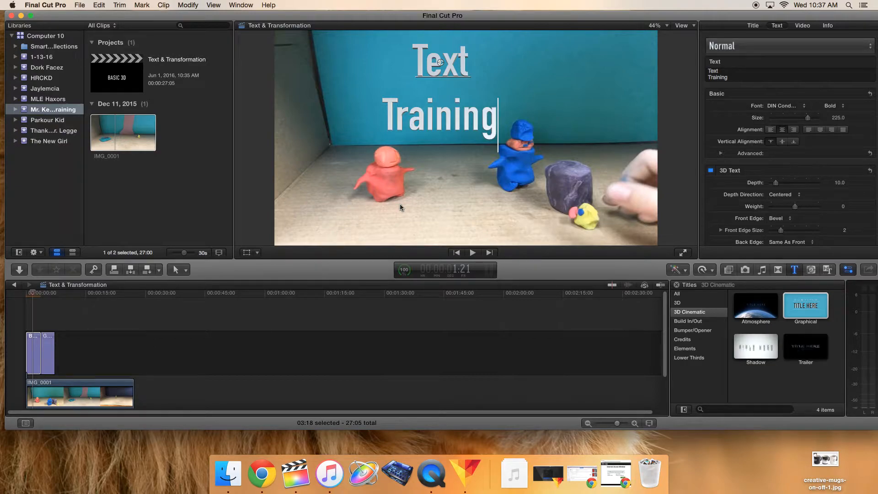
Step: Scrub through both titles over the IMG_0001 clip to compare the transparent title with the solid-background one
left_click(35, 294)
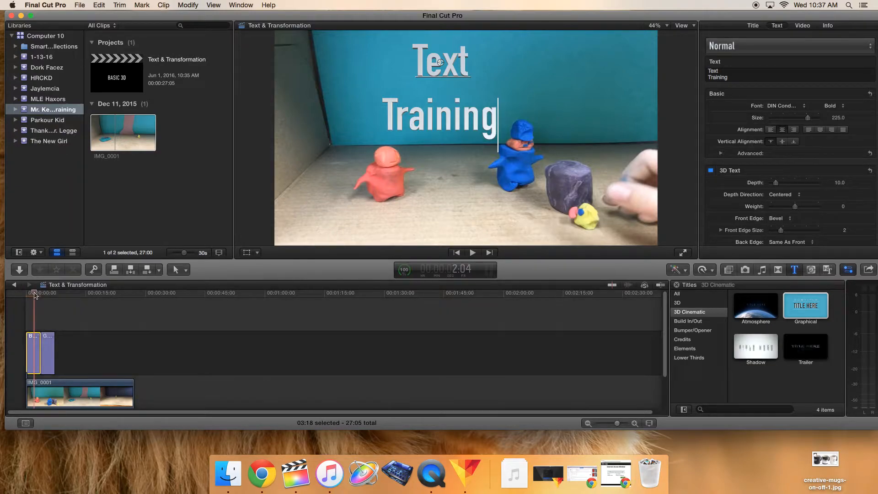
left_click_drag(35, 294, 48, 294)
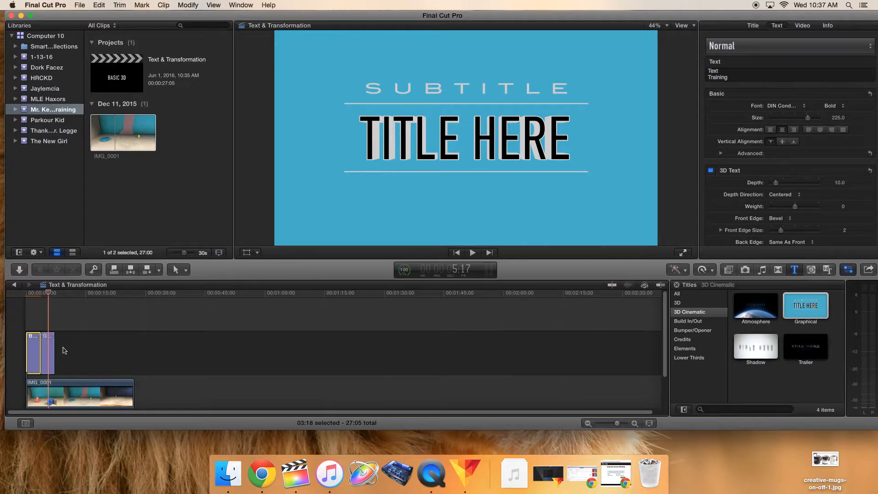
scroll(64, 351, "down", 2)
left_click(63, 372)
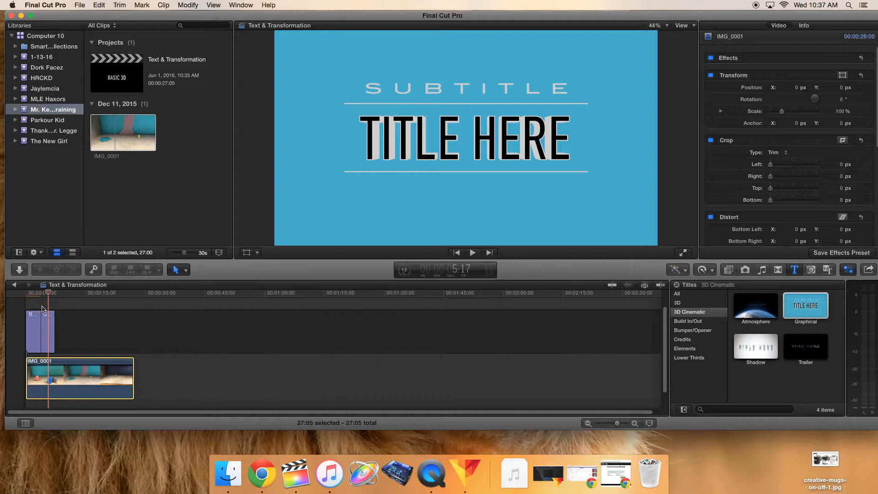
left_click_drag(51, 297, 39, 296)
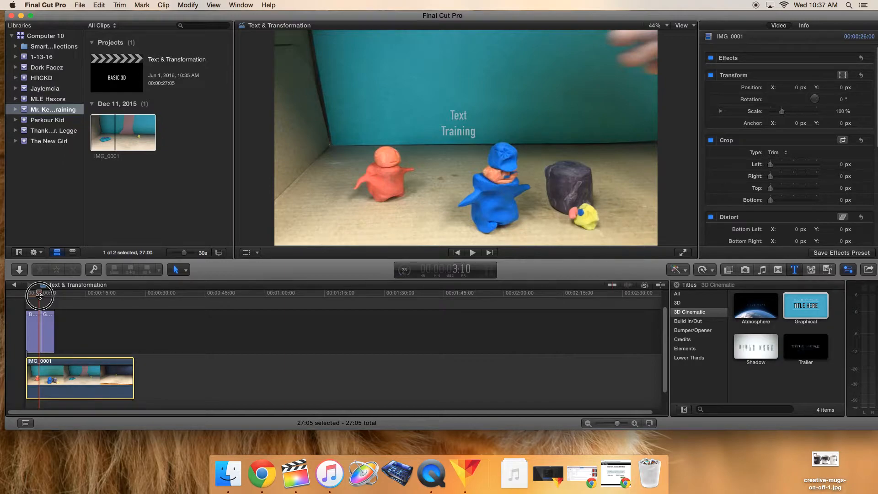
left_click_drag(39, 296, 34, 300)
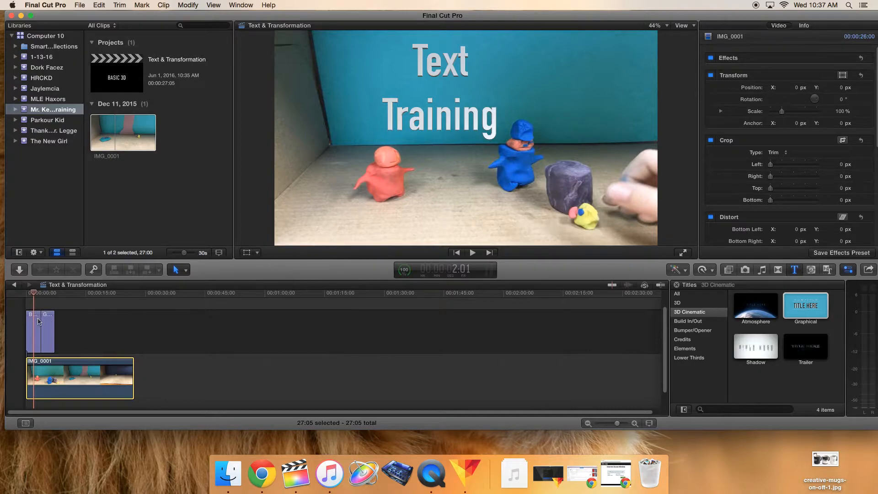
left_click(35, 297)
Step: Try the Graphical title beneath the IMG_0001 clip, and return it above the clip
left_click(32, 317)
left_click_drag(32, 317, 78, 386)
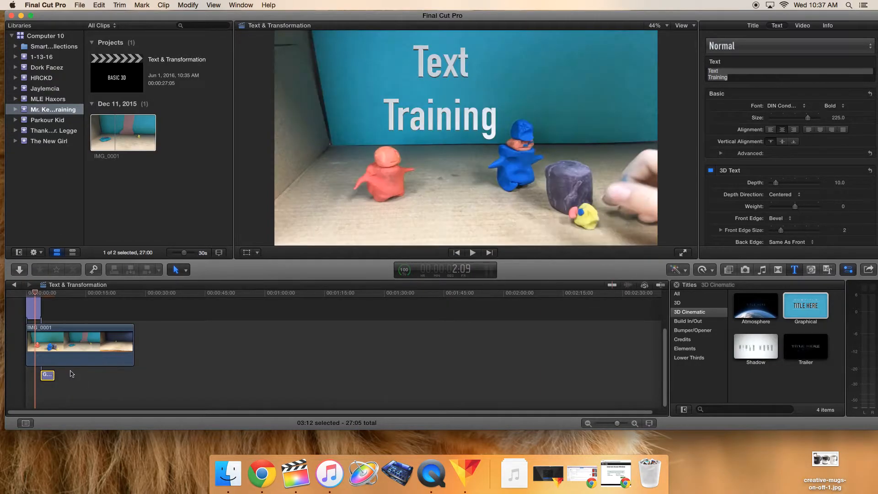
left_click_drag(36, 293, 49, 293)
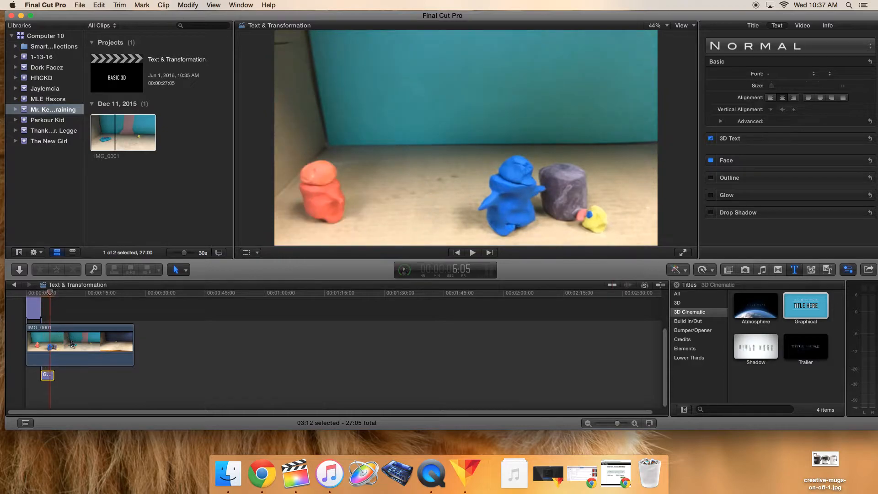
left_click(32, 307)
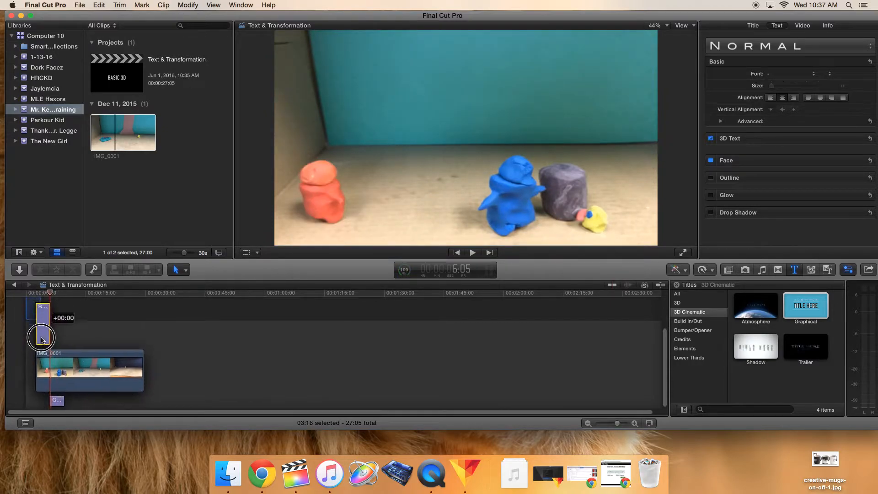
left_click_drag(52, 379, 45, 301)
left_click(46, 301)
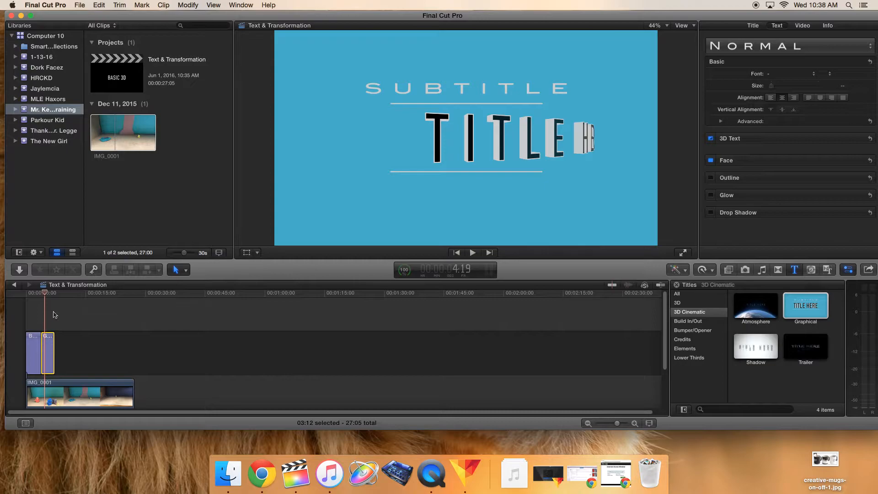
Step: Set the first title's font to Famous Logos and replace its text with M
left_click(36, 295)
left_click(36, 349)
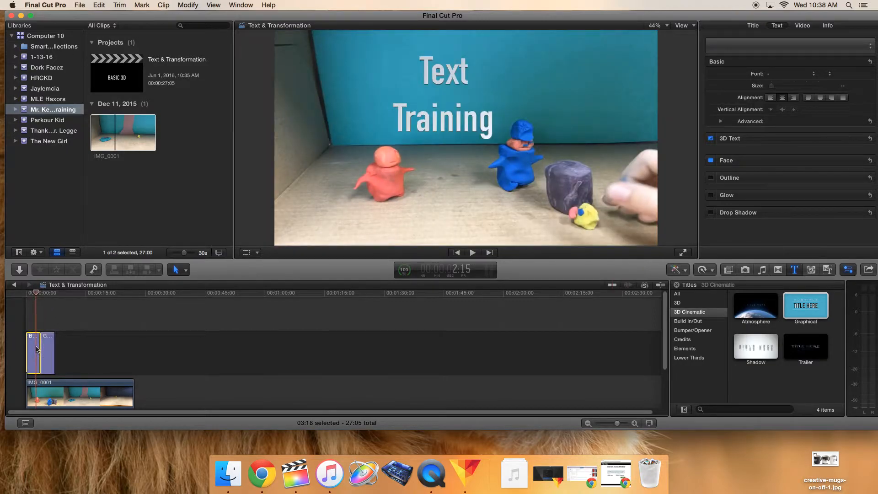
double_click(37, 350)
left_click(438, 120)
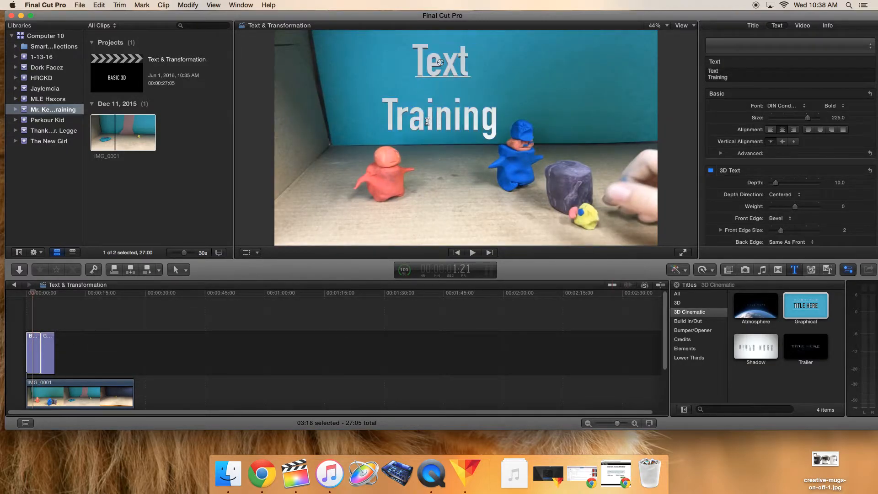
left_click(421, 62)
mouse_move(420, 62)
left_mouse_down()
mouse_move(485, 112)
mouse_move(443, 102)
mouse_move(415, 69)
left_mouse_up()
left_click(485, 113)
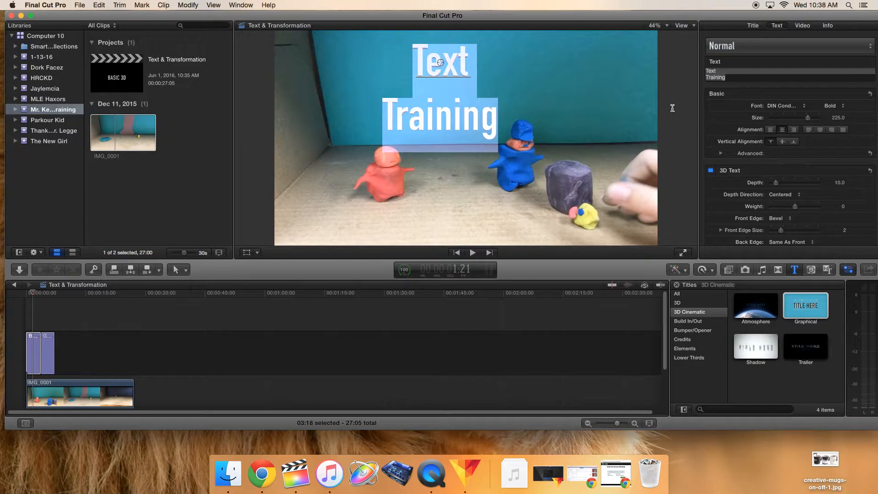
left_click(797, 108)
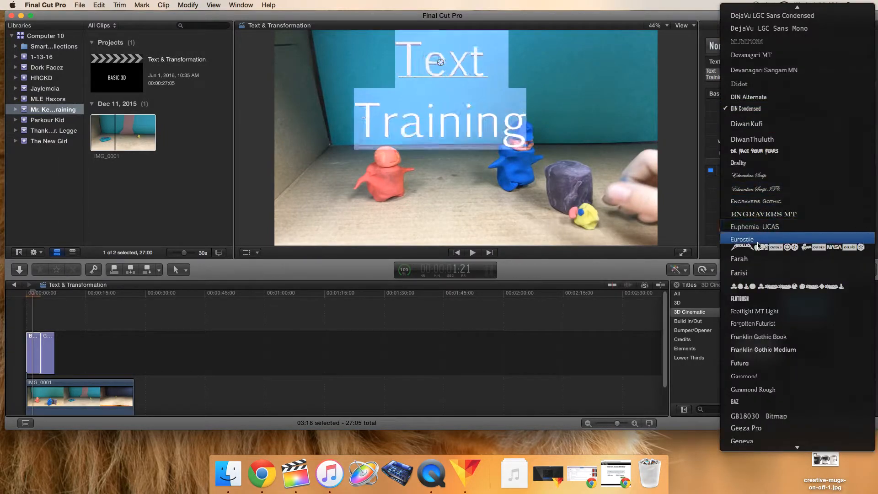
left_click(750, 248)
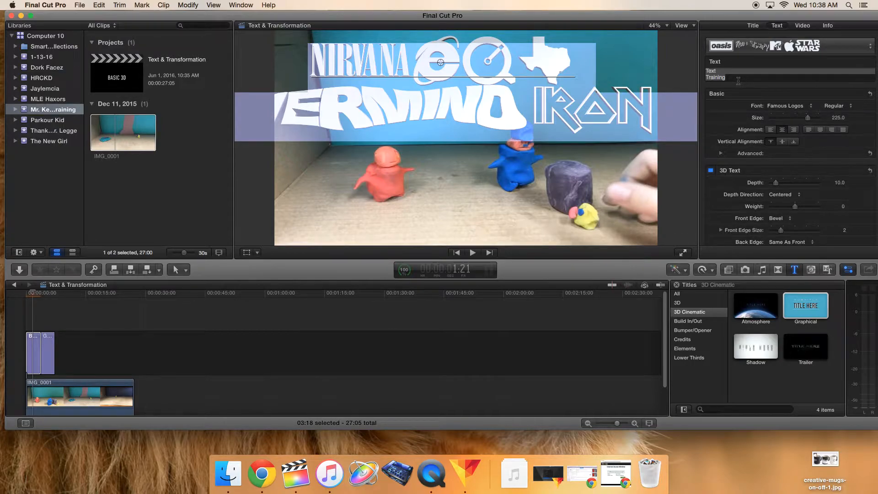
type("M")
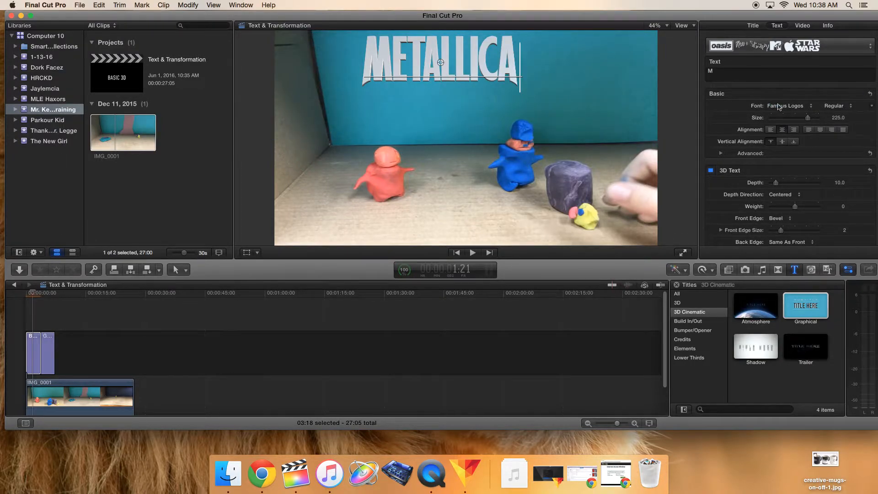
Step: Move the Metallica logo title lower on the teal background and set its text size to 164
left_click_drag(444, 68, 456, 87)
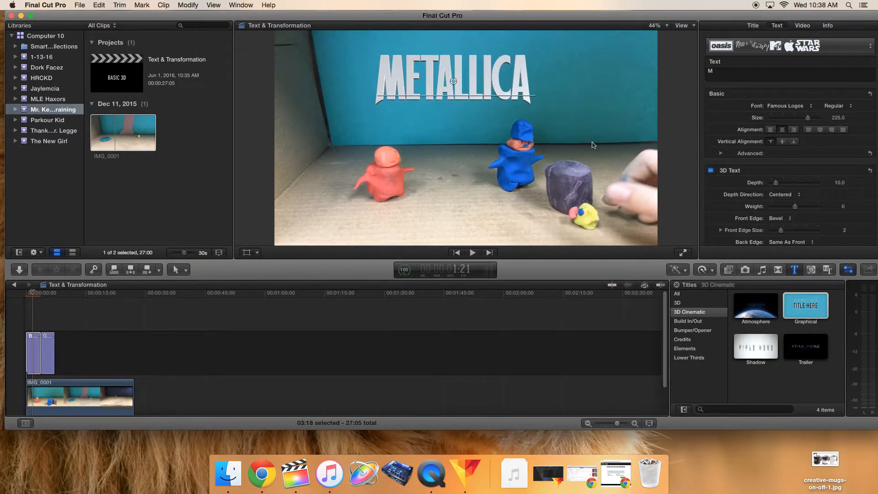
left_click(25, 300)
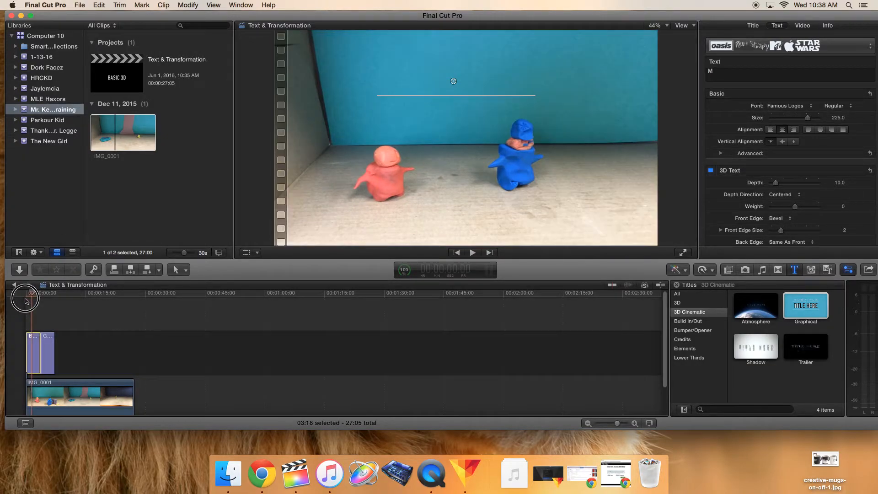
left_click(34, 347)
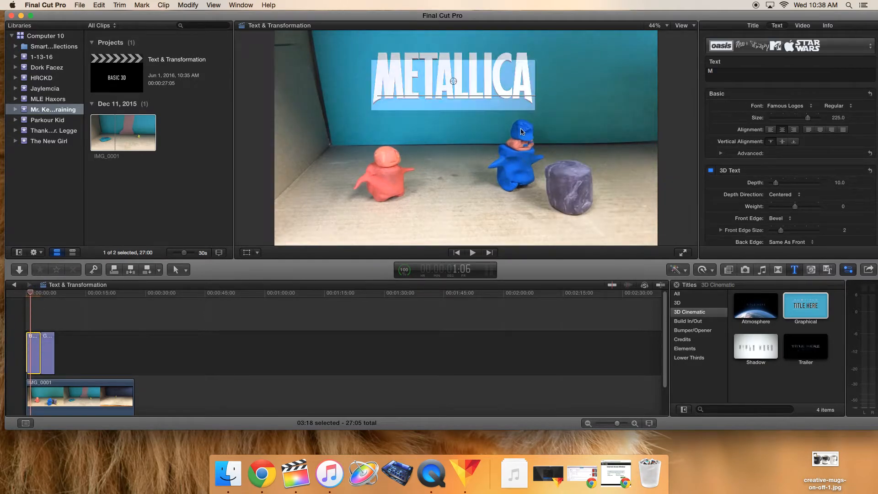
mouse_move(807, 119)
left_mouse_down()
mouse_move(782, 122)
mouse_move(802, 125)
mouse_move(782, 122)
mouse_move(794, 124)
left_mouse_up()
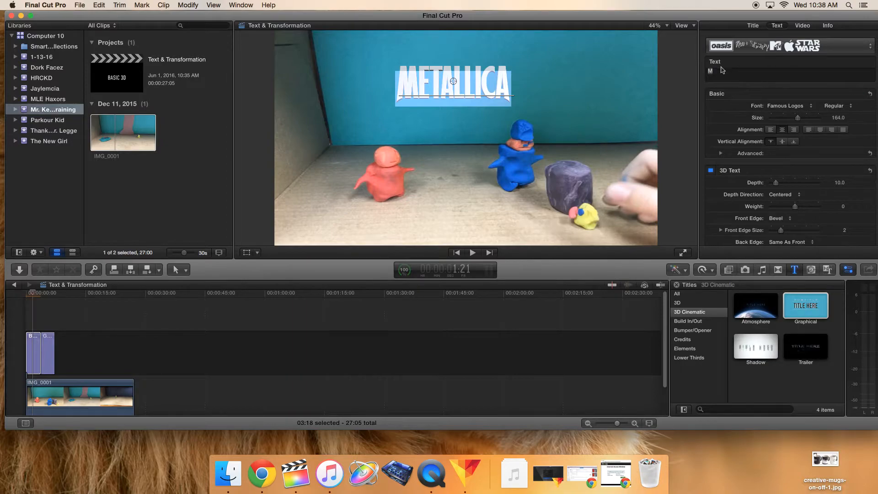
left_click(765, 54)
left_click(773, 53)
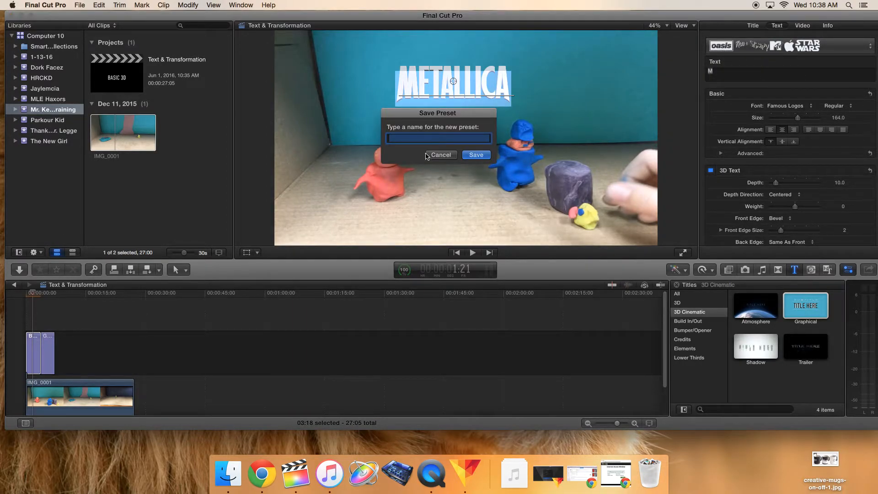
left_click(439, 155)
left_click(763, 54)
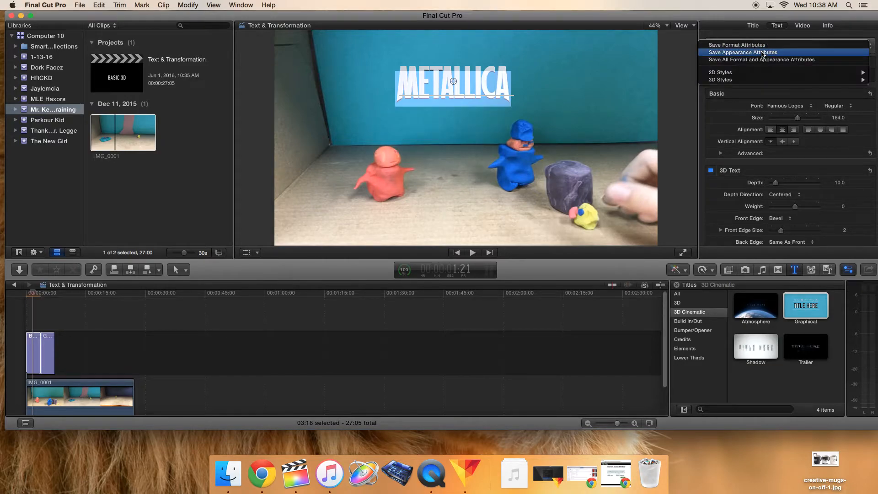
left_click(741, 36)
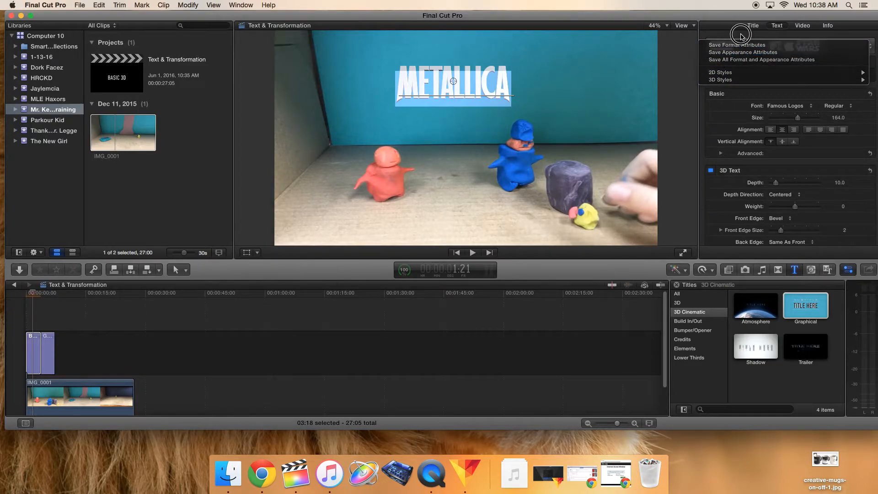
Step: Change the selected title text's font from Famous Logos to the blocky Flatb… font
scroll(755, 52, "down", 1)
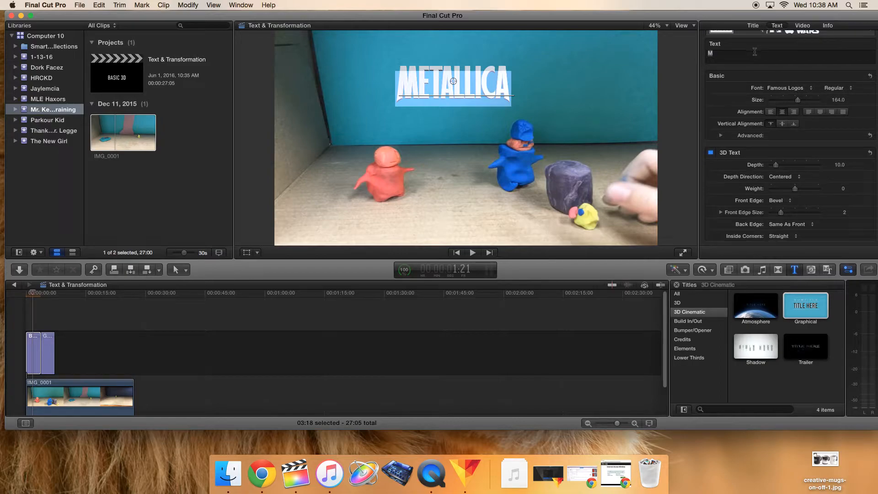
left_click(794, 87)
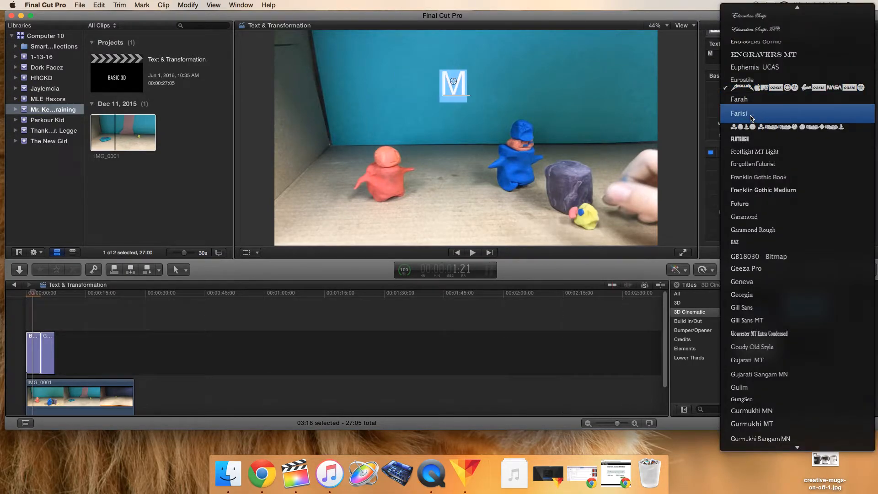
left_click(741, 140)
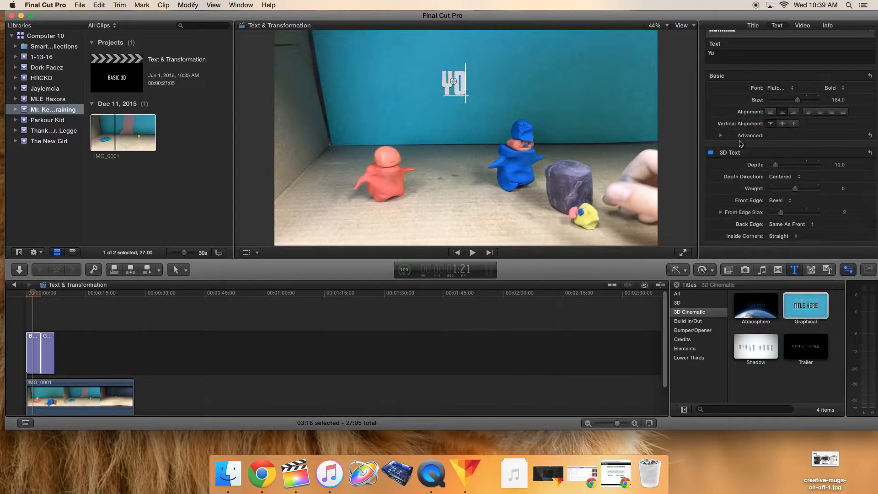
Step: Replace the title's text with the teacher's name and "Is the Boss!" on two lines, and move it up and left, clear of the blue figure
type("Mr. Keele ")
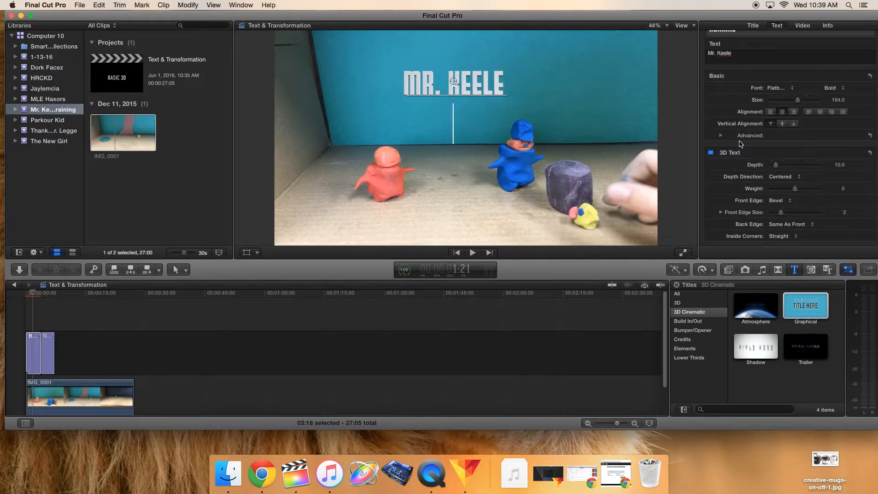
type("Is the bps")
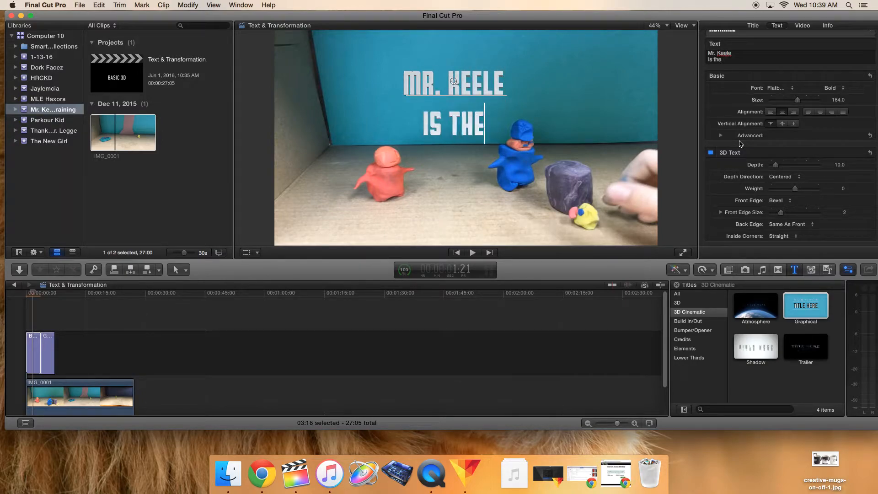
key("BackSpace")
key("BackSpace")
key("BackSpace")
type("Boss!")
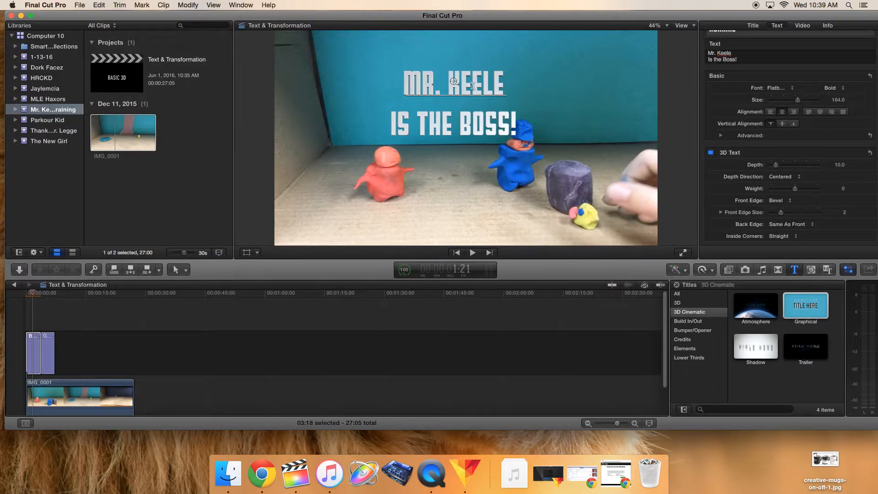
left_click_drag(453, 81, 417, 66)
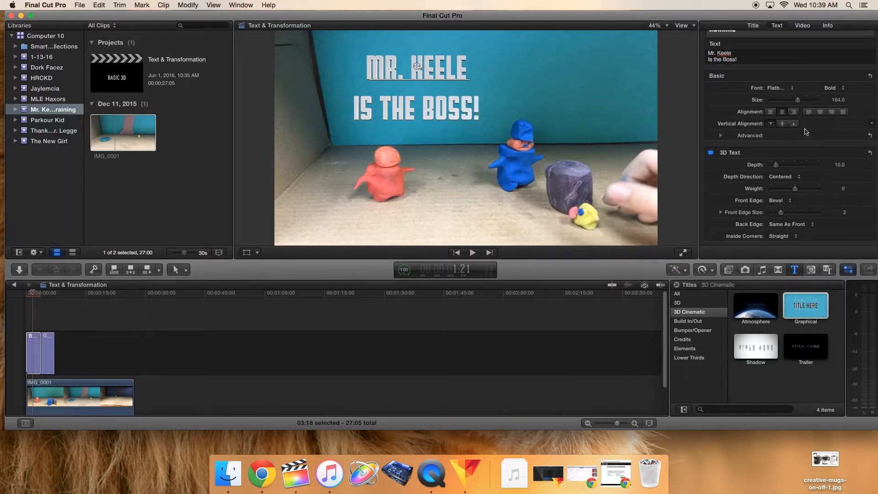
Step: Set the title's 3D text depth to 100 and its front edge size to 8
scroll(805, 131, "down", 1)
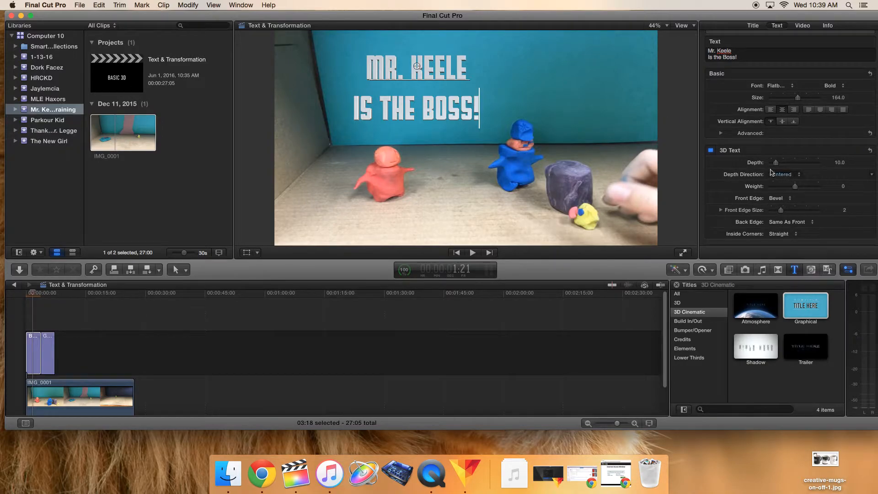
left_click_drag(776, 163, 829, 166)
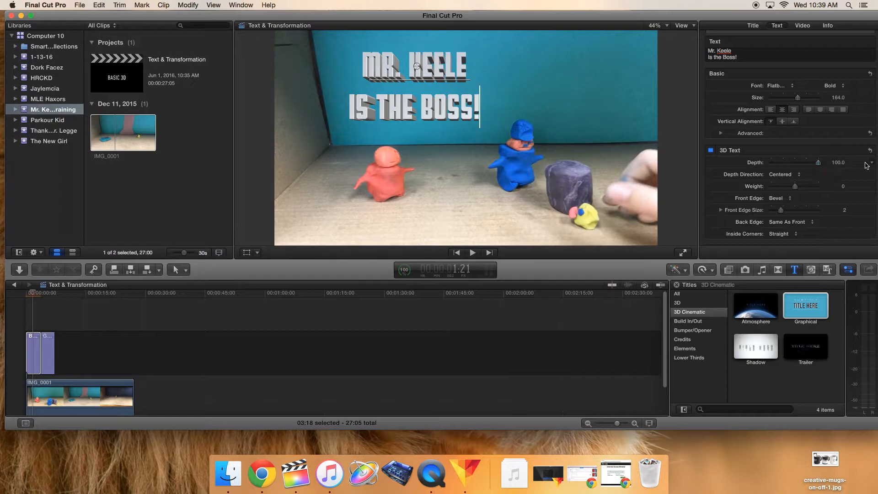
left_click_drag(785, 212, 809, 212)
Step: Try the Bold Oblique typeface on the title, and return it to Bold
scroll(869, 140, "up", 2)
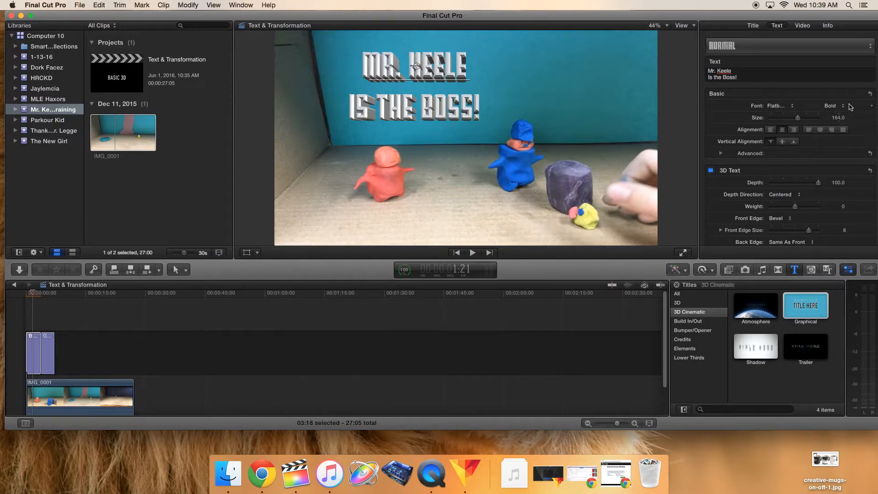
left_click(832, 106)
left_click(837, 117)
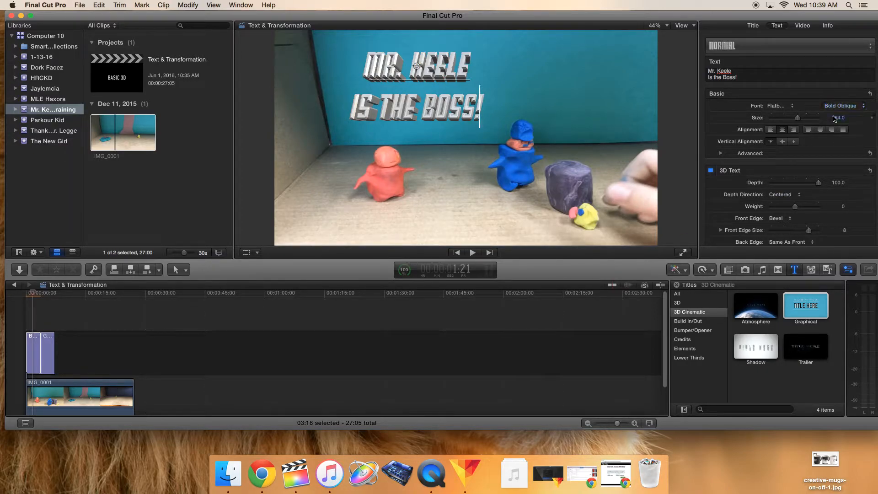
left_click(831, 107)
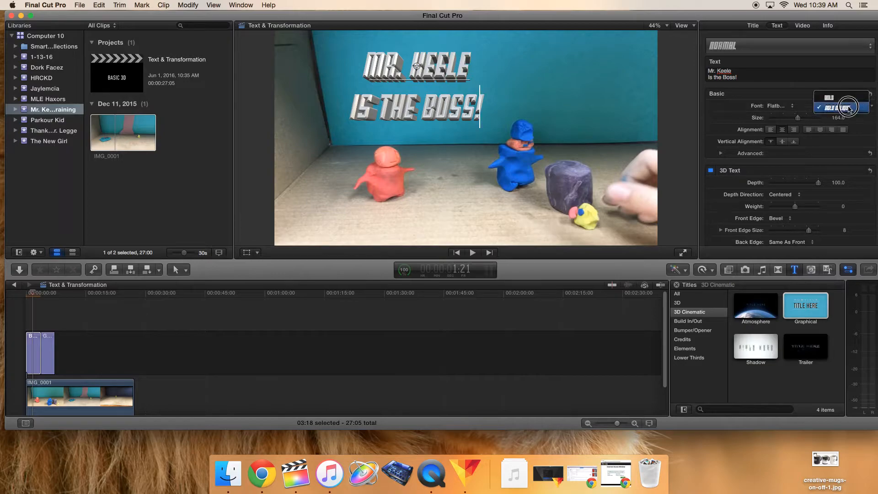
left_click(837, 95)
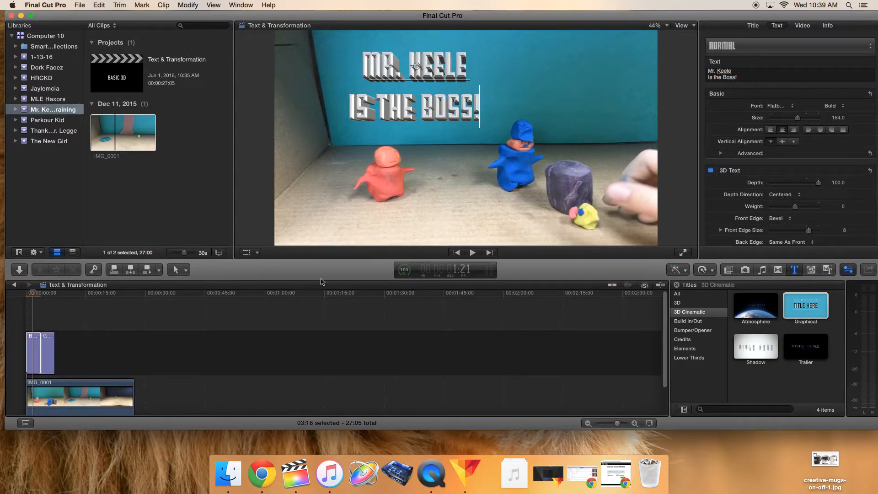
left_click(721, 154)
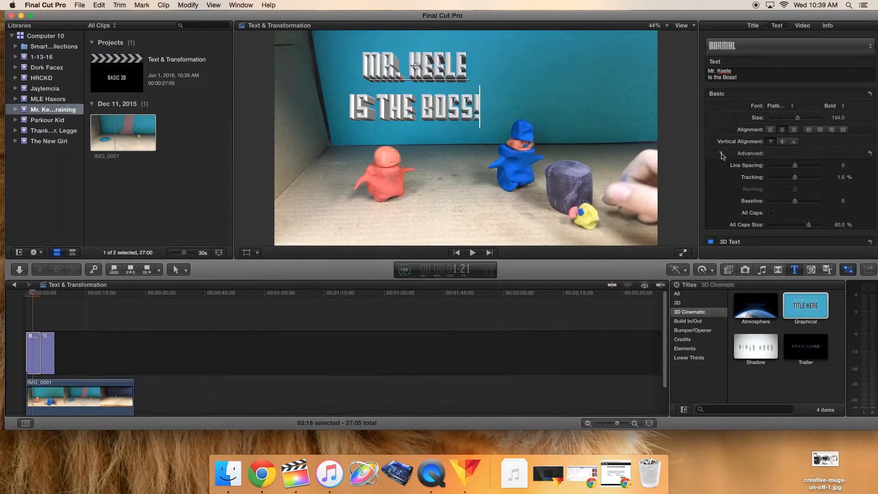
left_click(722, 154)
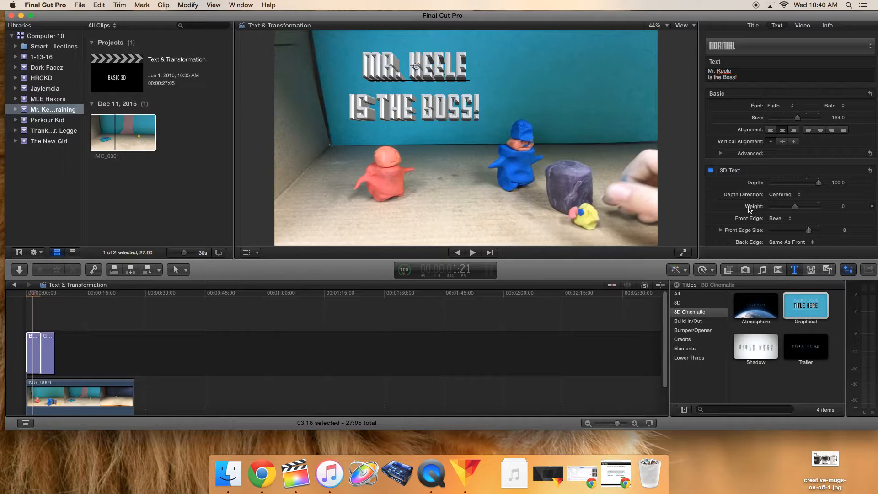
scroll(750, 210, "down", 2)
scroll(750, 210, "up", 2)
Step: Play the project from the start to preview the first title's animation over the clip
left_click_drag(33, 291, 25, 292)
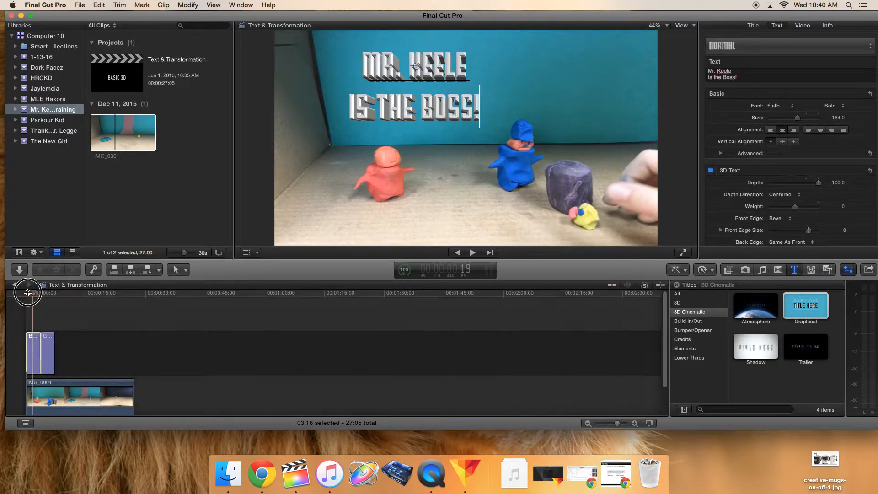
key("space")
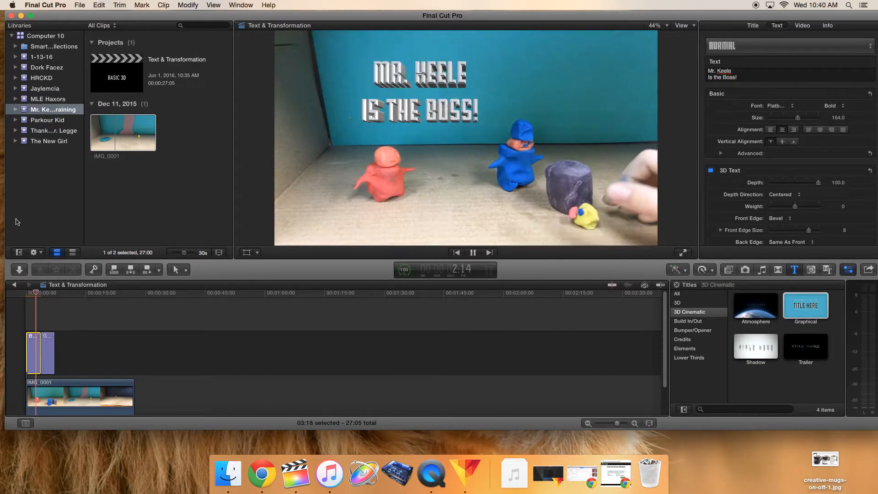
key("space")
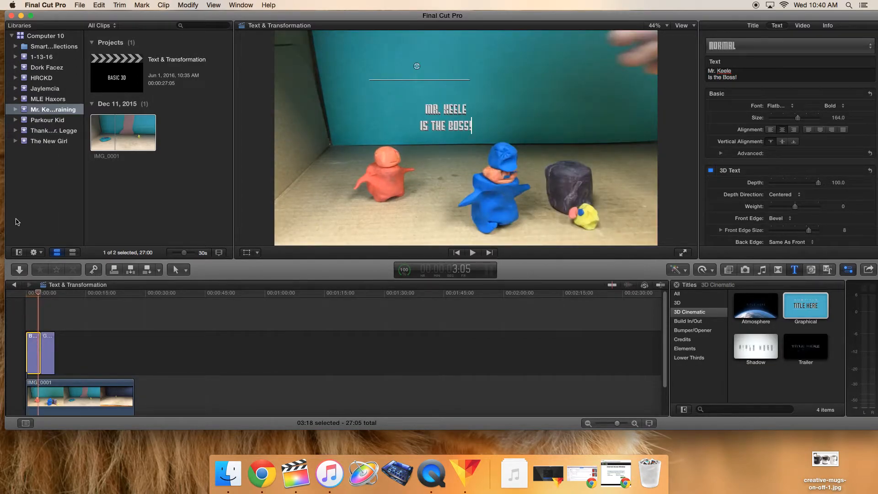
key("space")
key("space")
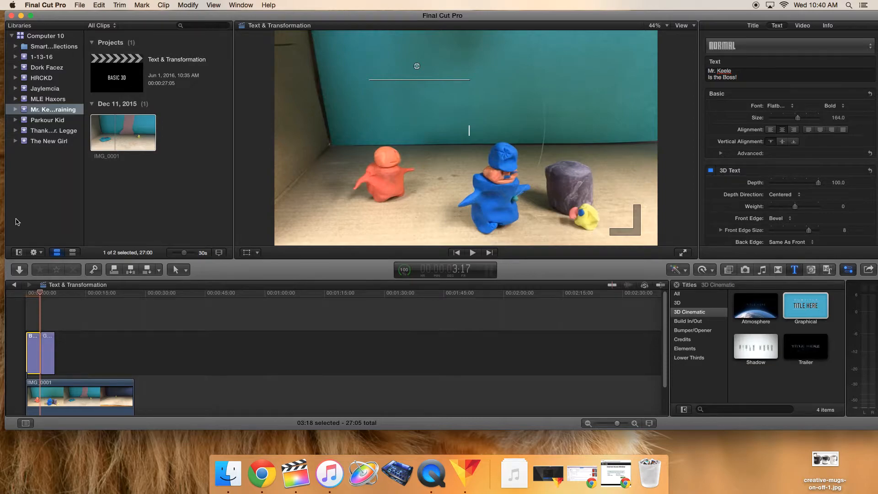
Step: Jump the playhead between the project start and the ends of the two titles, finishing back at the start
key("Home")
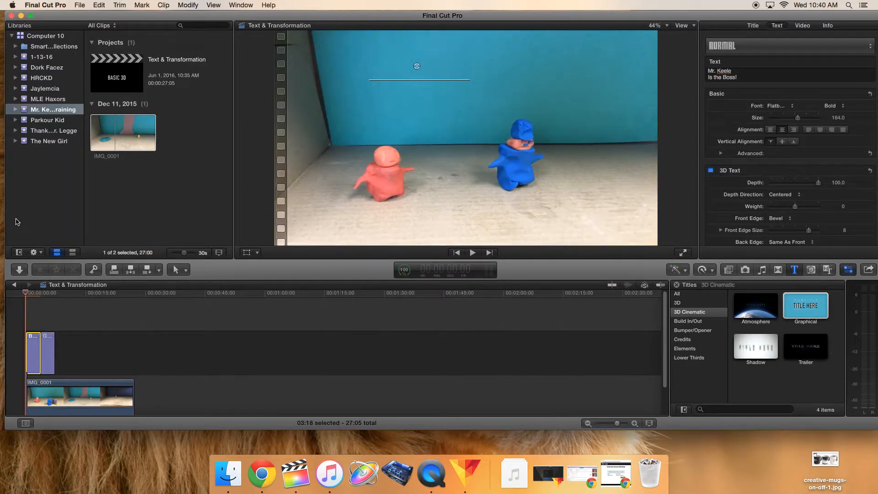
key("Down")
key("Home")
key("Down")
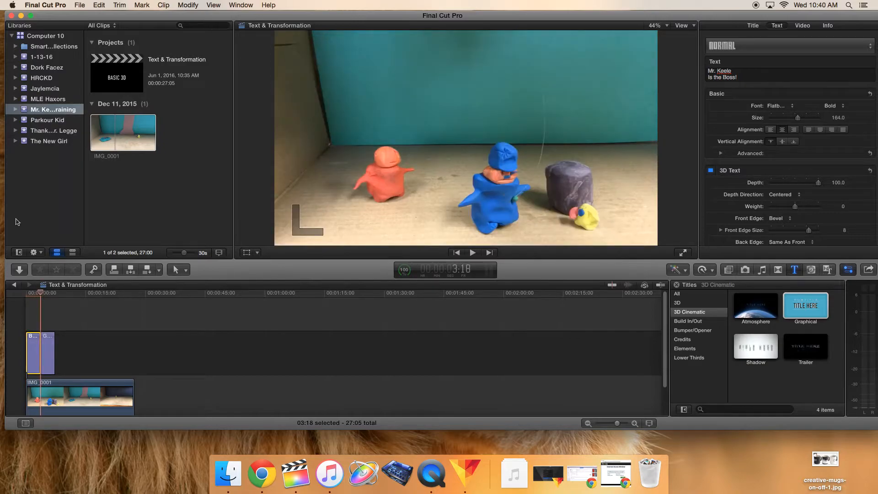
key("Down")
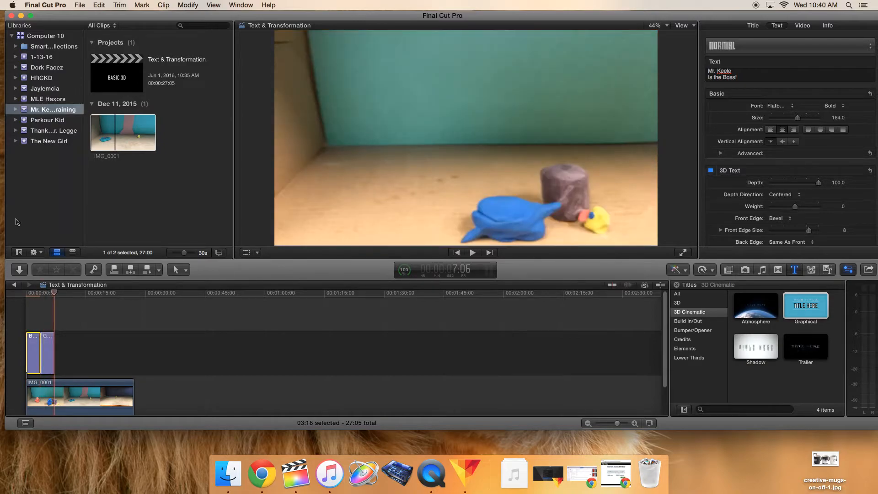
key("Home")
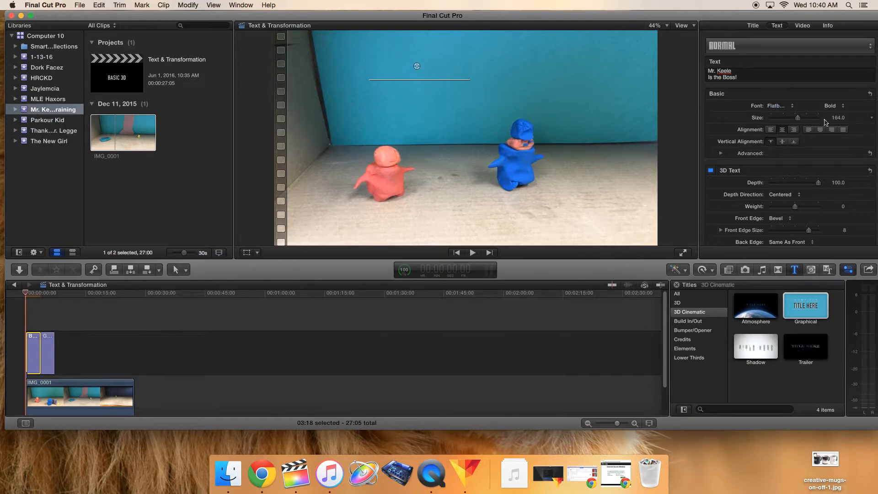
Step: Reposition the first title slightly up and to the left with Transform, to about X -19.9 px and Y 14.3 px
left_click(803, 26)
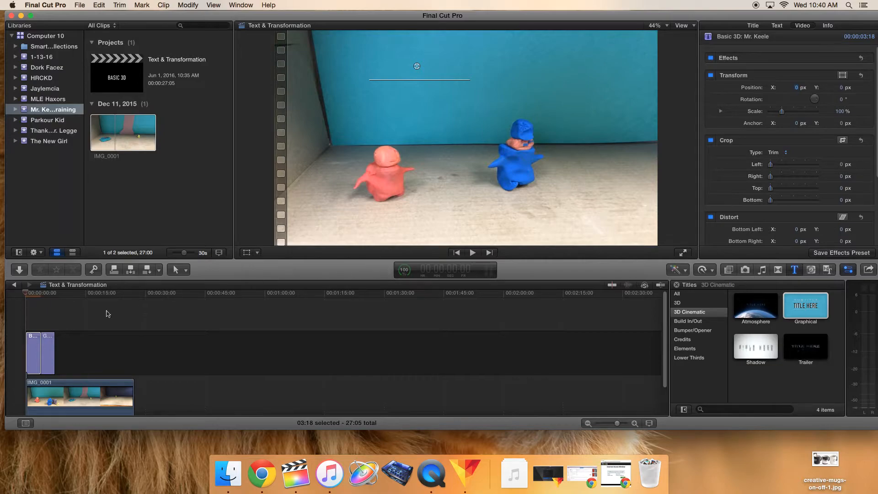
left_click(30, 293)
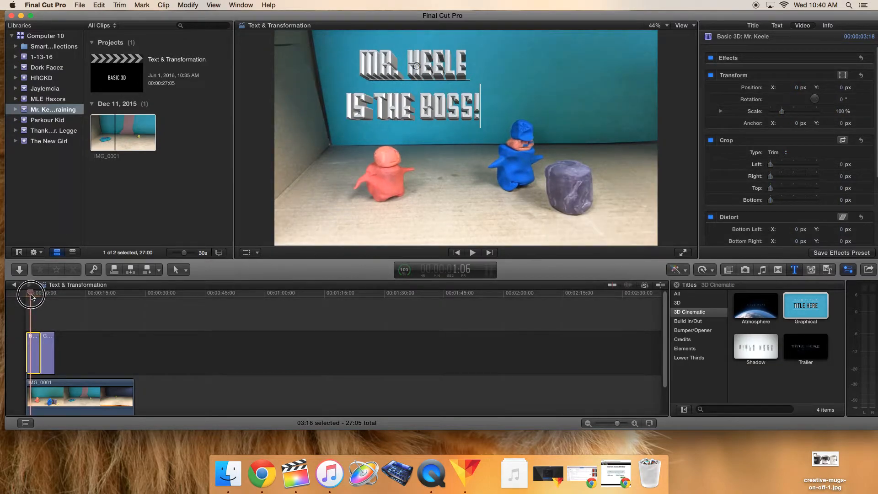
double_click(38, 357)
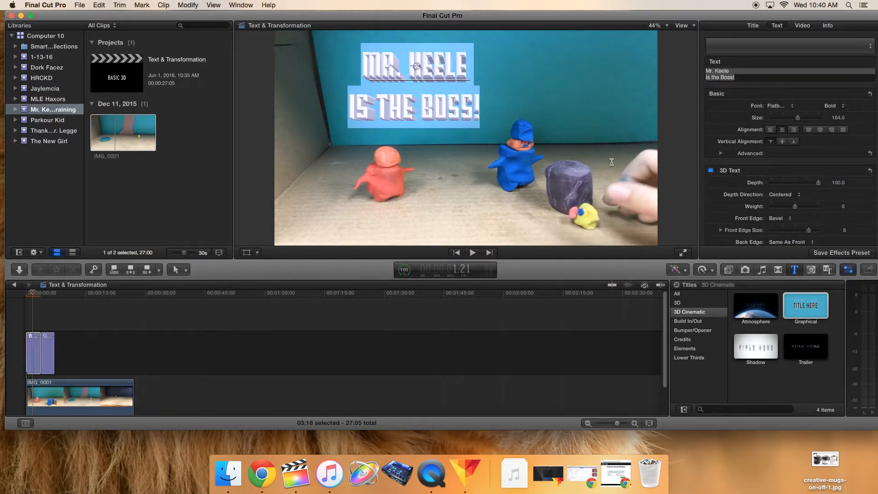
left_click(806, 29)
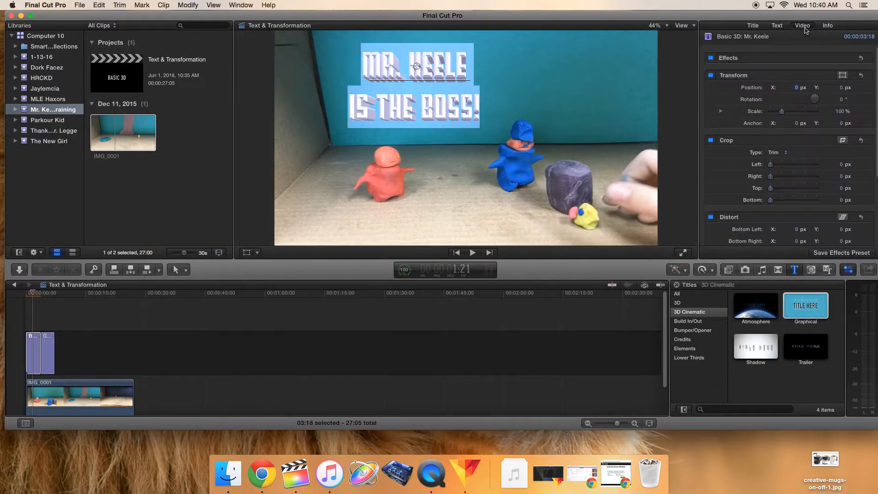
left_click(842, 76)
mouse_move(476, 84)
left_mouse_down()
mouse_move(490, 102)
mouse_move(471, 80)
left_mouse_up()
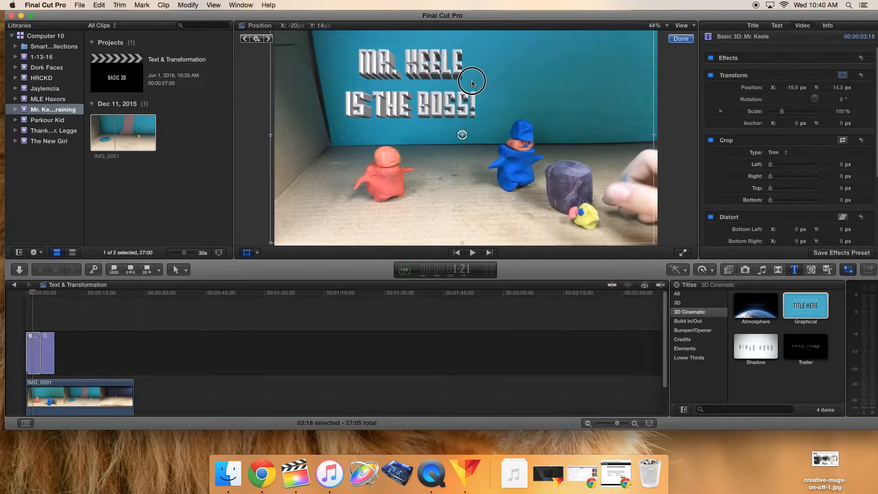
Step: Scale the first title to 83% and add a scale keyframe at the start of the project
mouse_move(782, 111)
left_mouse_down()
mouse_move(793, 113)
mouse_move(769, 113)
mouse_move(789, 115)
mouse_move(781, 113)
left_mouse_up()
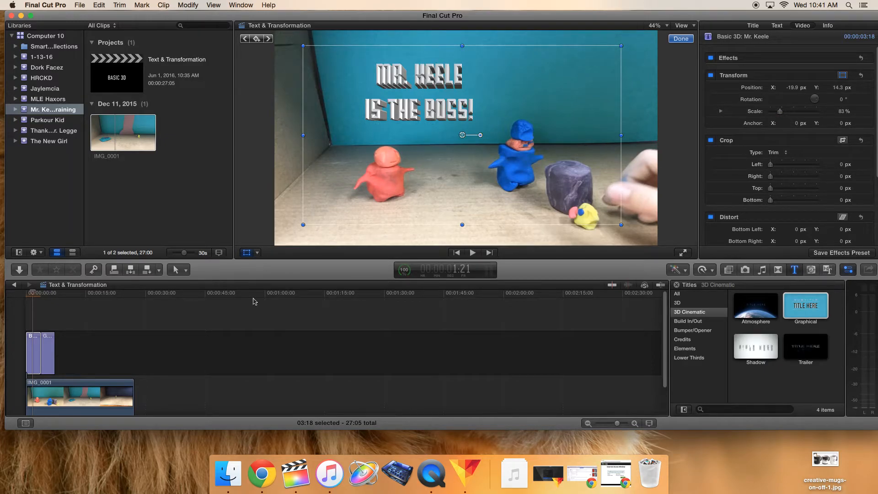
key("Home")
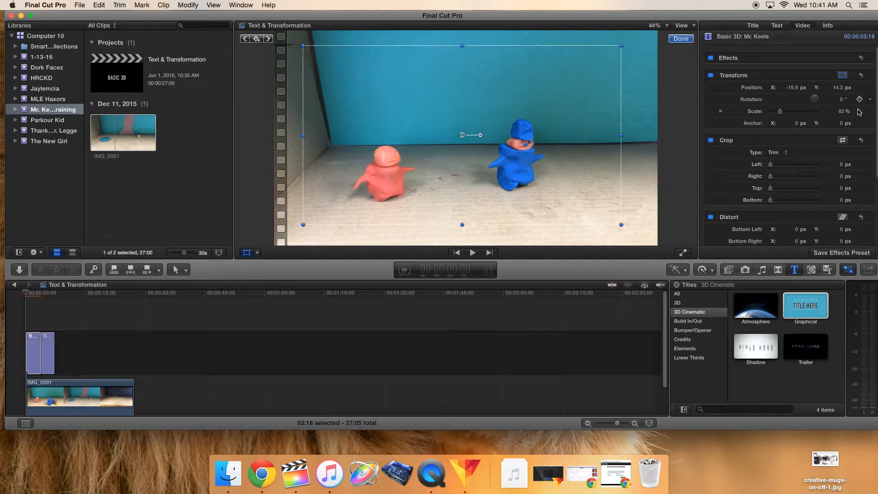
mouse_move(859, 112)
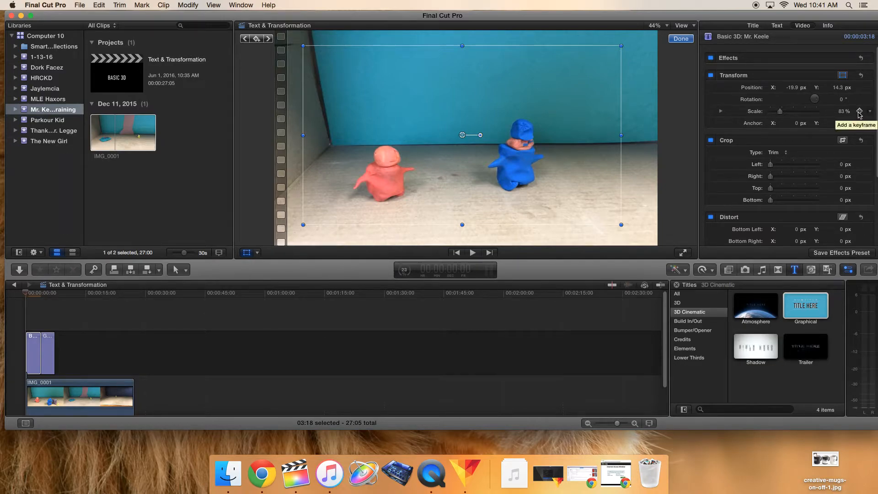
left_click(860, 112)
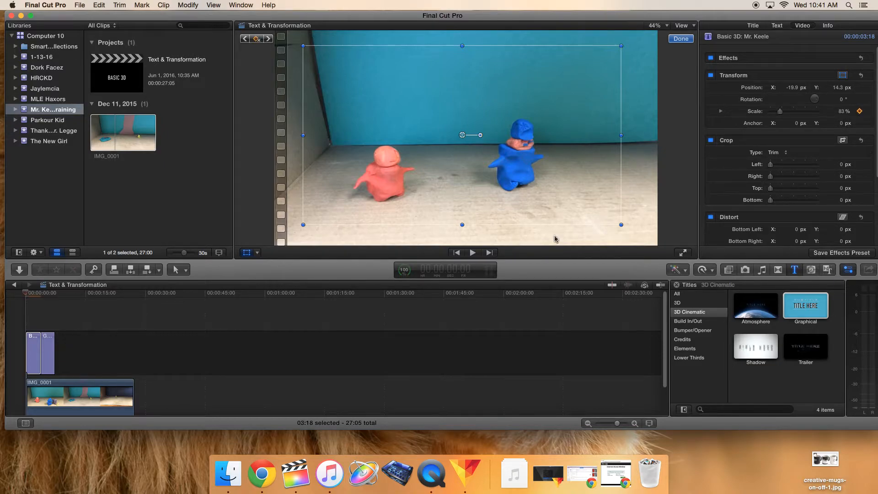
Step: Add a second scale keyframe at about 3:05 near the first title's end and enlarge the title to 389%
left_click(26, 295)
left_click_drag(26, 296, 41, 299)
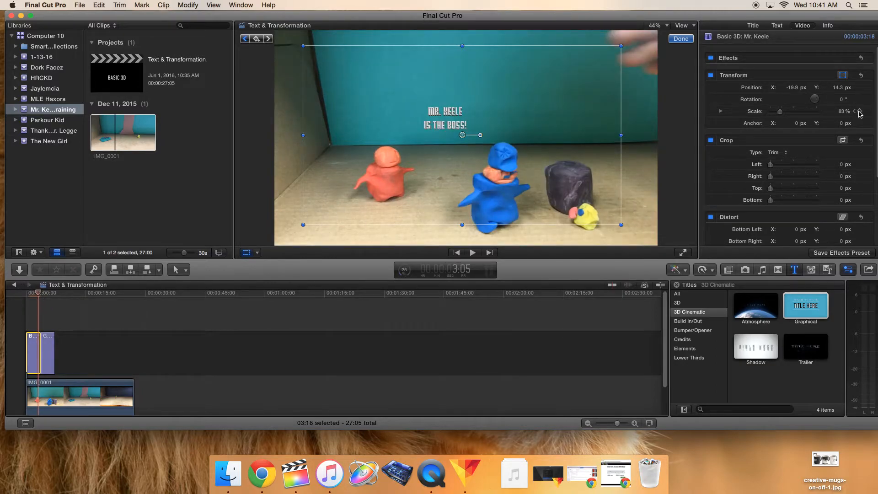
left_click(860, 112)
left_click_drag(780, 114, 816, 117)
Step: Play the project from the start to preview the first title growing between its scale keyframes
left_click_drag(39, 296, 19, 300)
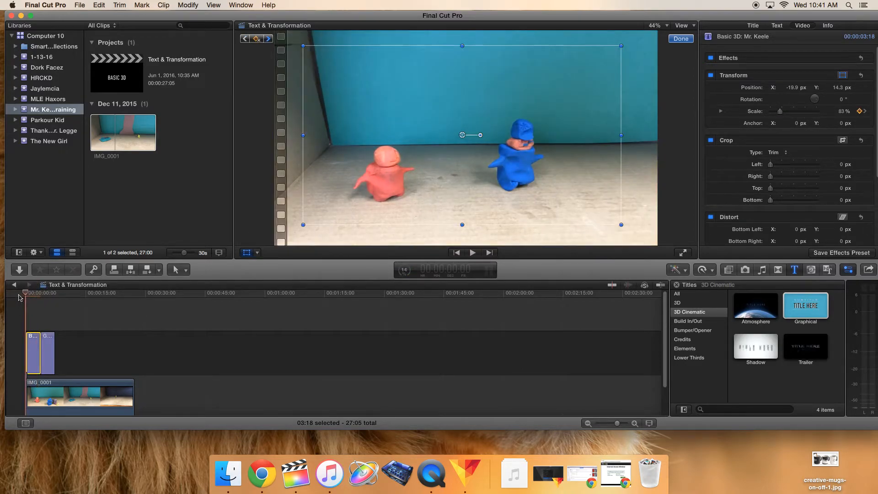
key("space")
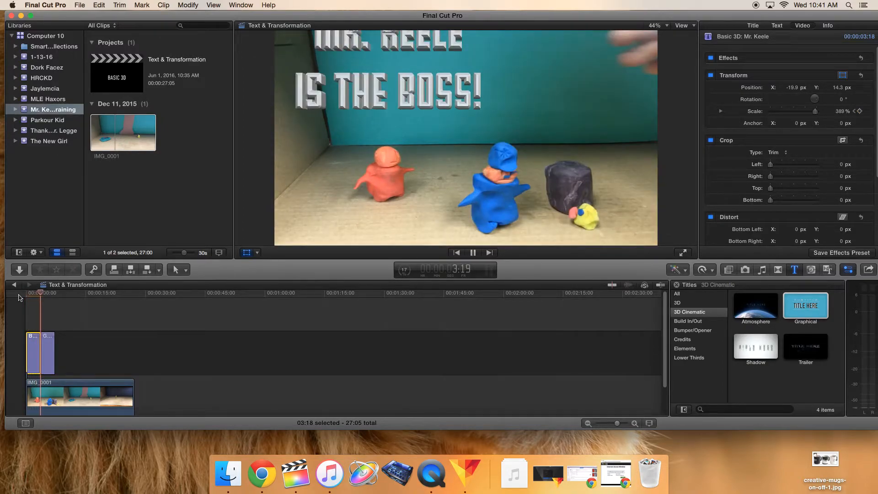
key("space")
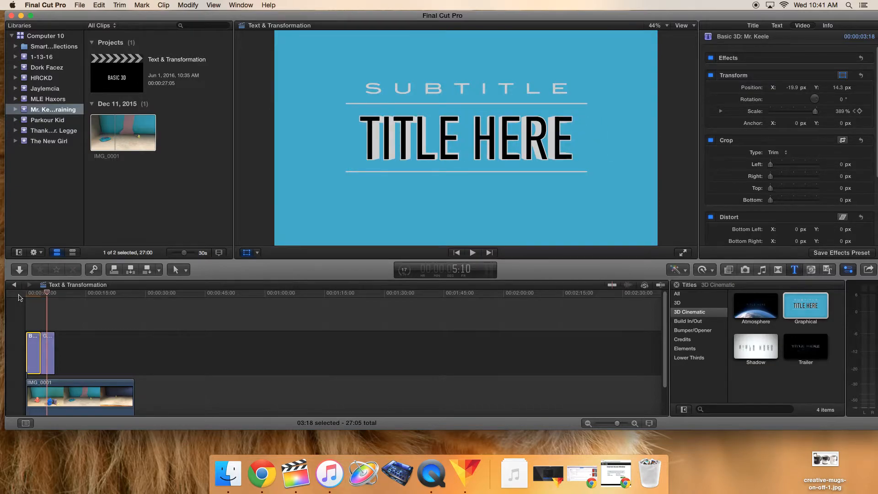
Step: Reset the first title's scale parameter at the project start to clear its keyframes
key("Home")
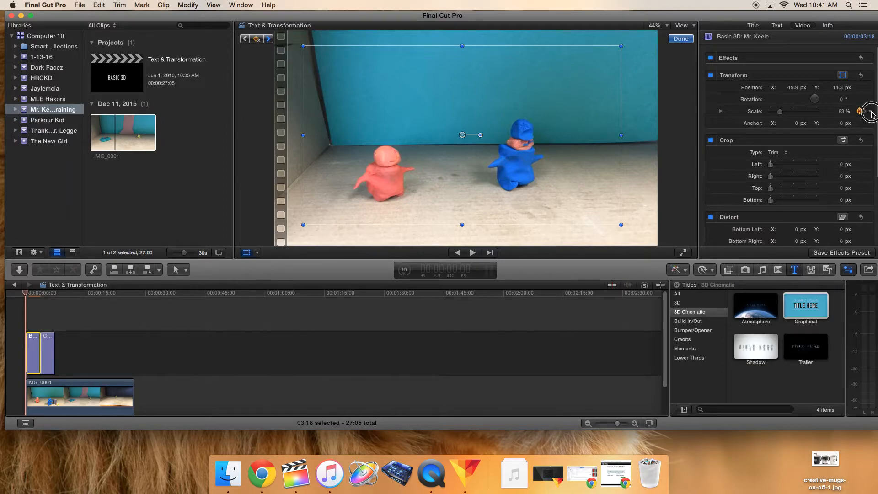
left_click(869, 112)
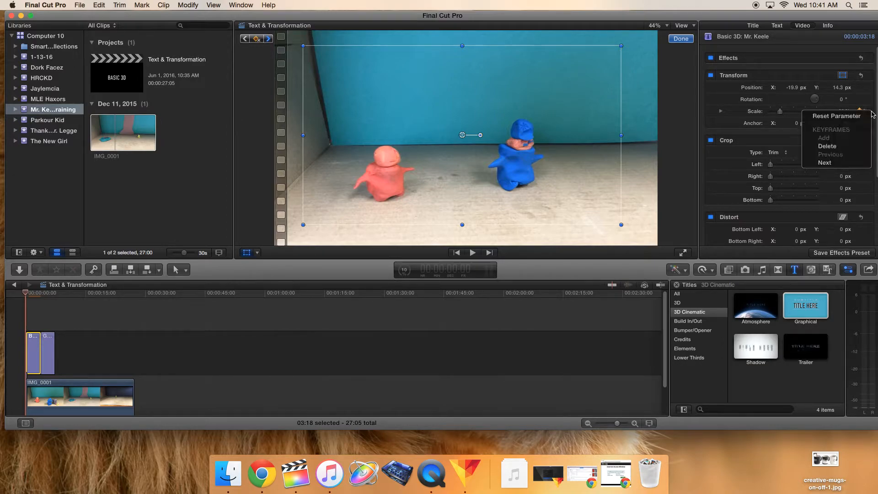
left_click(848, 116)
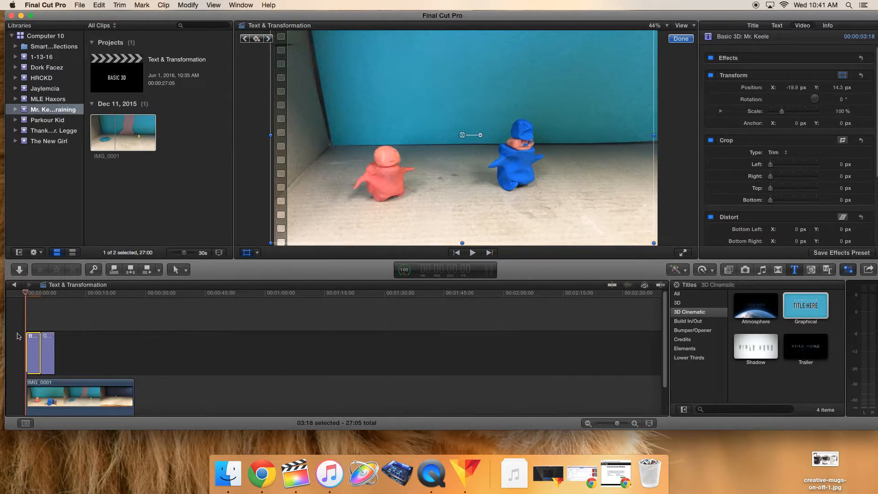
Step: Play the first title twice from the project start to preview it without the scale keyframes
key("space")
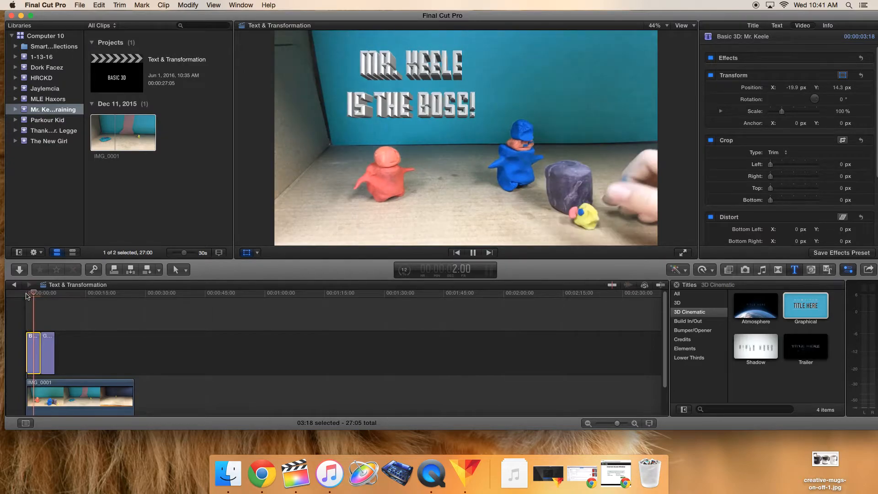
key("space")
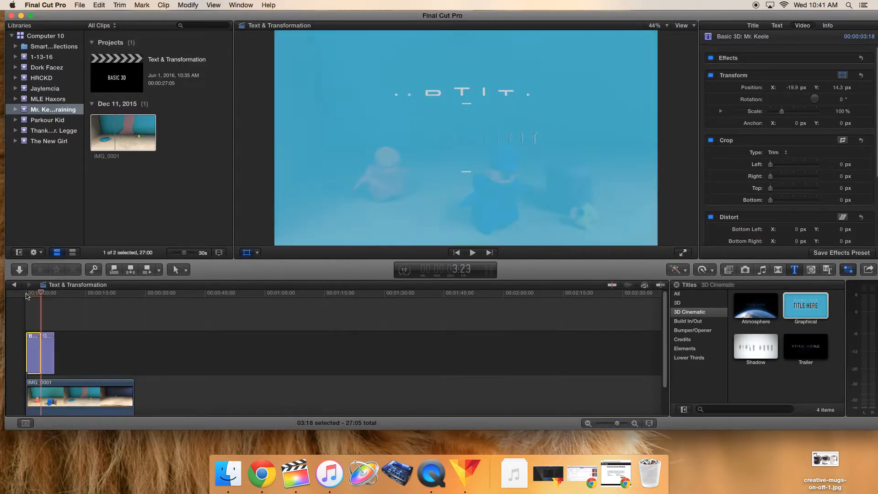
key("Home")
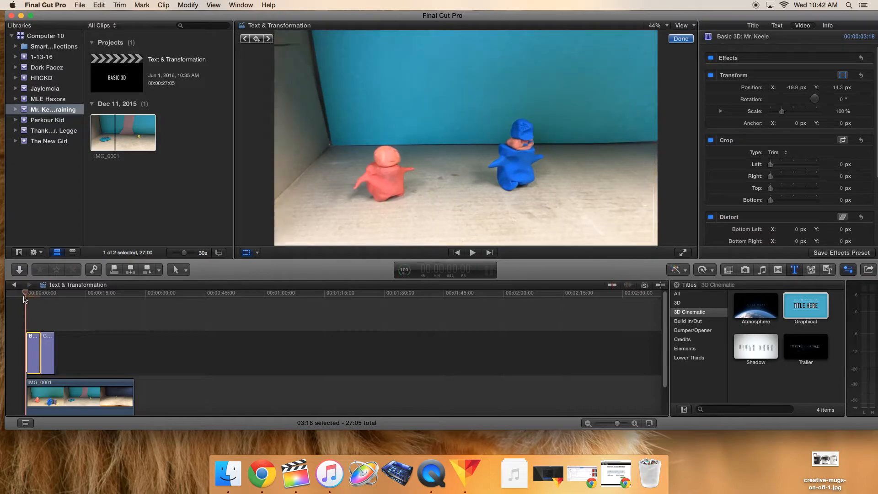
key("space")
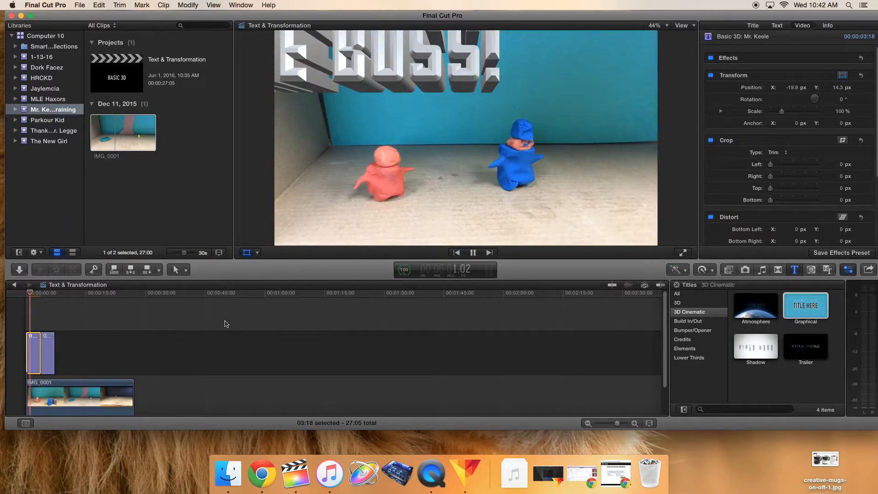
key("space")
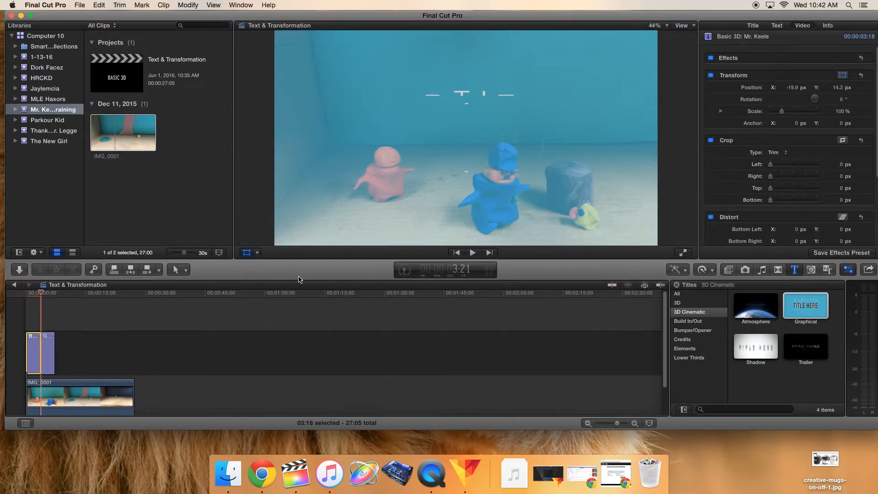
Step: Select the IMG_0001 clip with the playhead at 1:00, show its video settings and close the on-screen transform controls
left_click(75, 391)
mouse_move(43, 299)
left_mouse_down()
mouse_move(16, 298)
mouse_move(42, 295)
mouse_move(26, 296)
mouse_move(34, 300)
left_mouse_up()
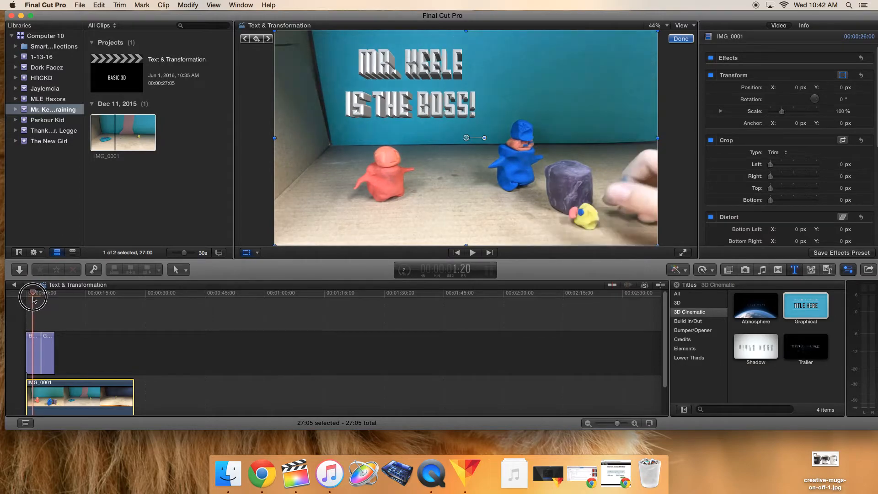
left_click(35, 355)
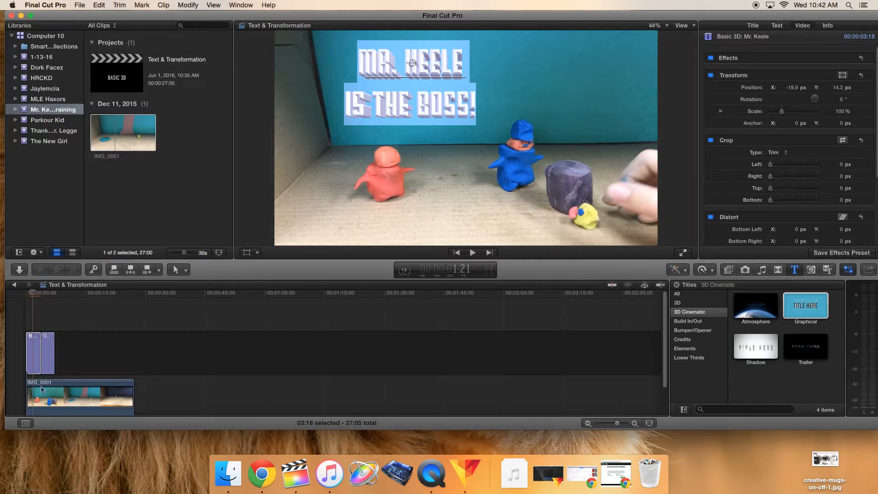
key("Escape")
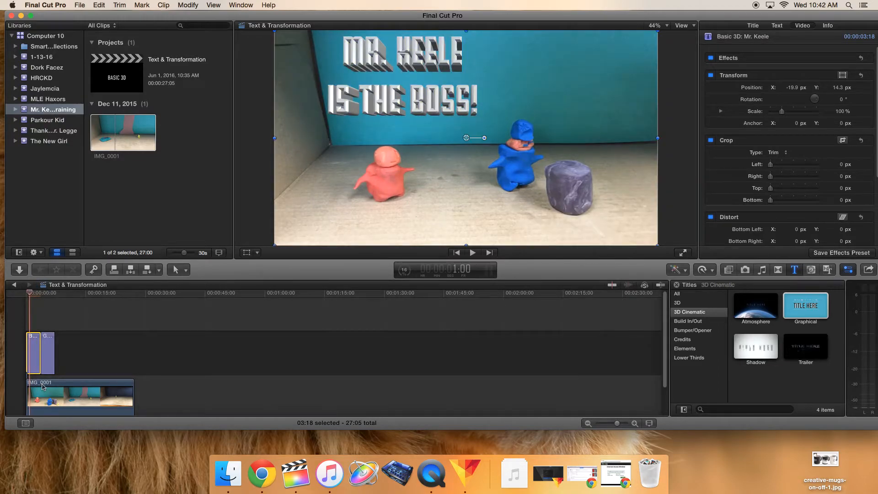
left_click(42, 387)
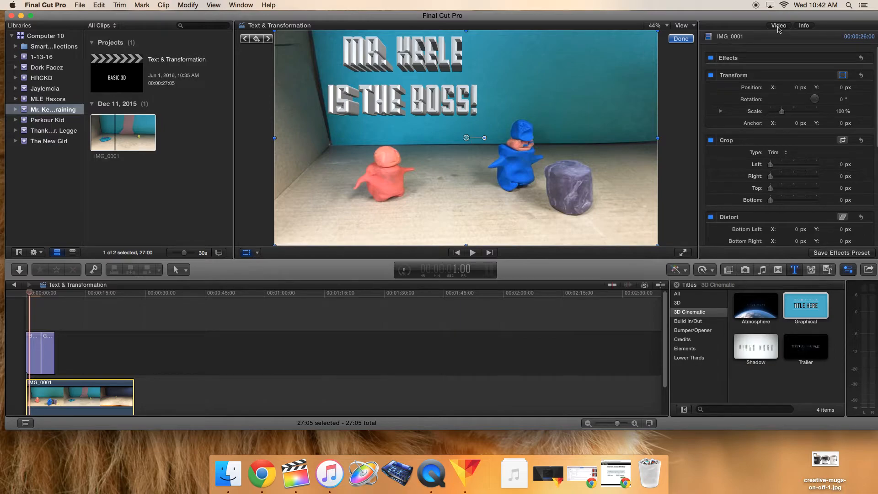
left_click(804, 26)
left_click(779, 25)
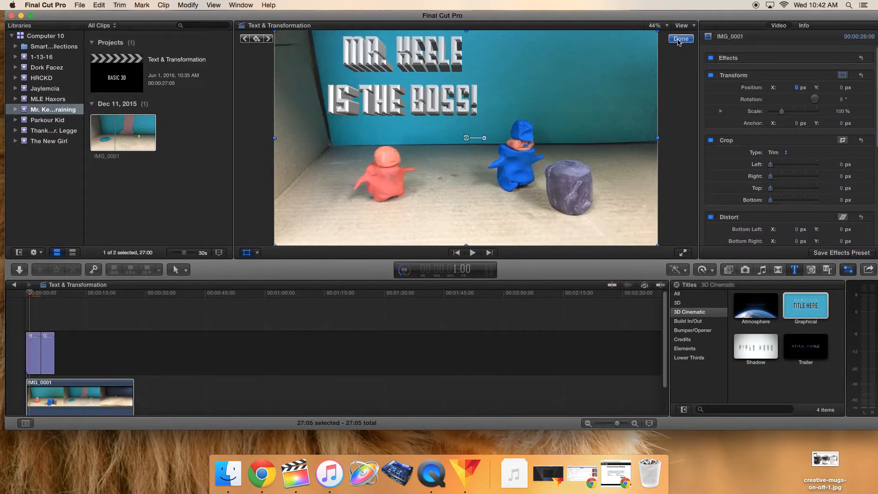
left_click(680, 39)
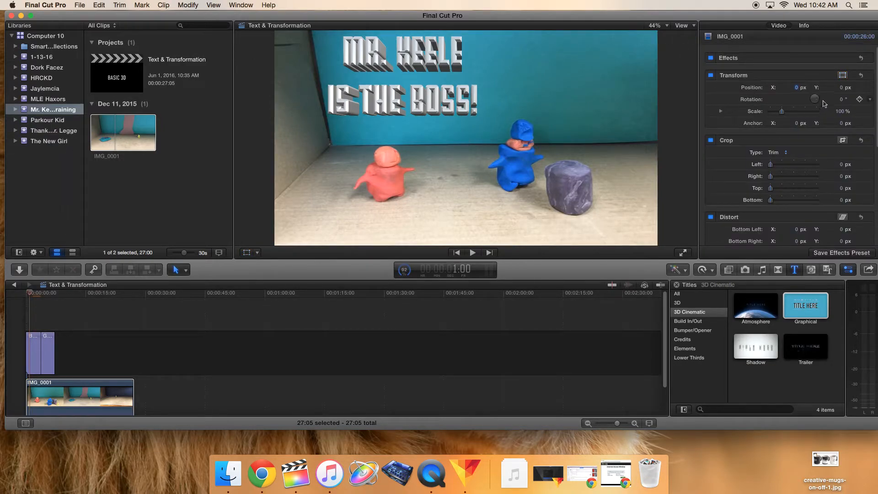
Step: Add a scale keyframe at 100% to the IMG_0001 clip at 1:00
mouse_move(786, 114)
left_mouse_down()
mouse_move(773, 112)
mouse_move(782, 111)
left_mouse_up()
left_click(48, 394)
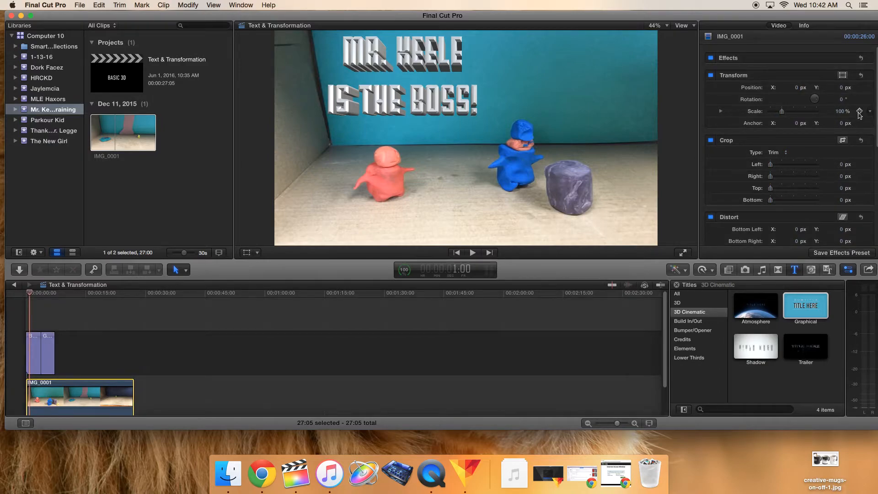
left_click(860, 111)
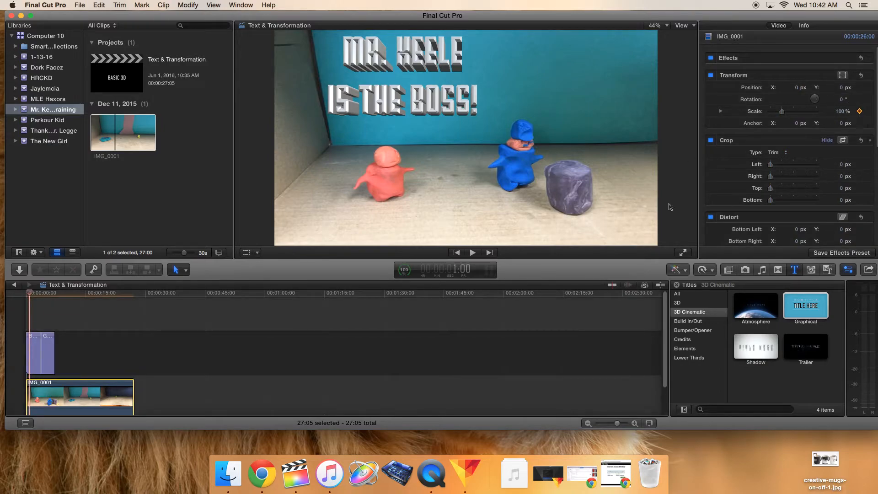
Step: Add a second scale keyframe to the IMG_0001 clip at 26:16 near its end and enlarge the clip there
left_click_drag(36, 296, 132, 303)
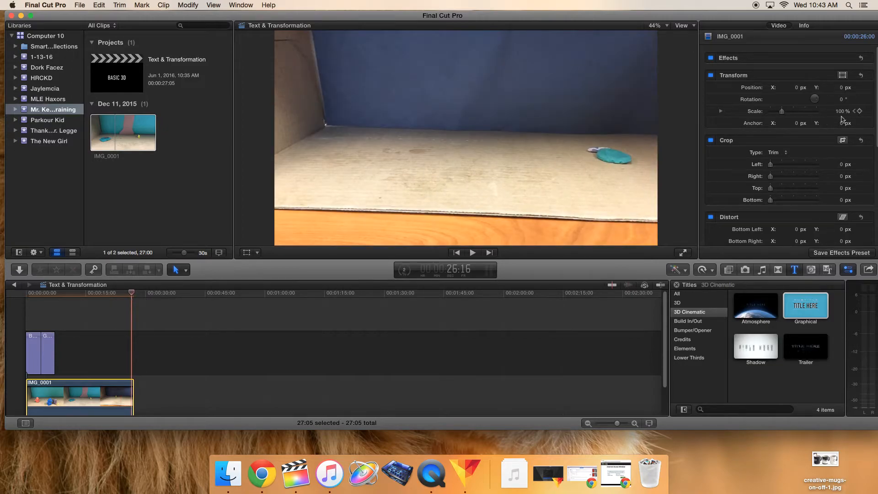
left_click(860, 111)
left_click_drag(783, 113, 807, 112)
Step: Play the project from the start and again from 7:00 to watch the clip's gradual zoom and changing scale value
left_click_drag(132, 296, 25, 302)
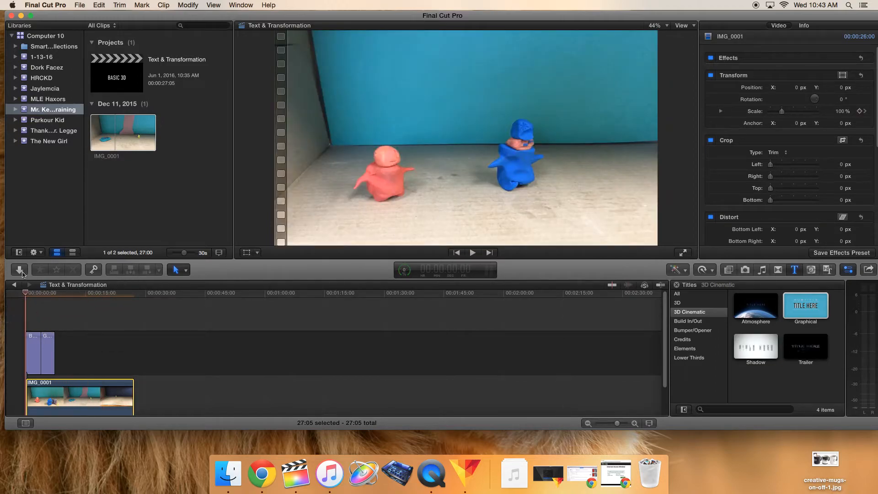
key("space")
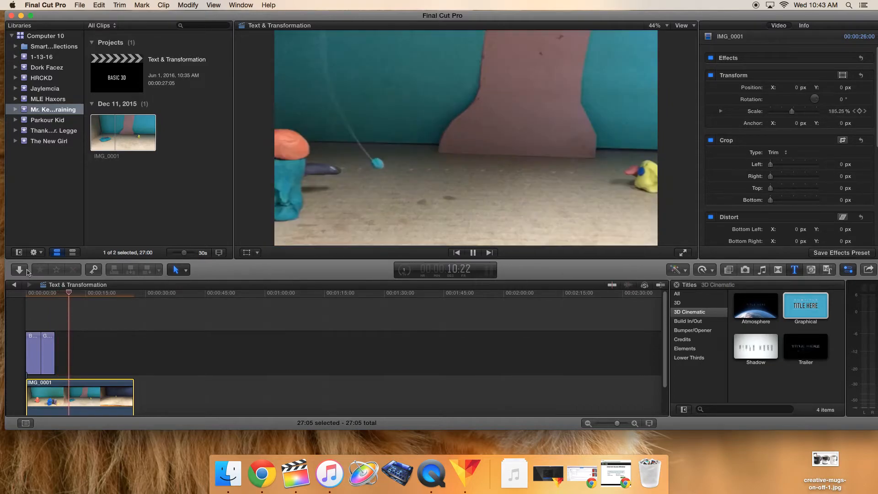
key("space")
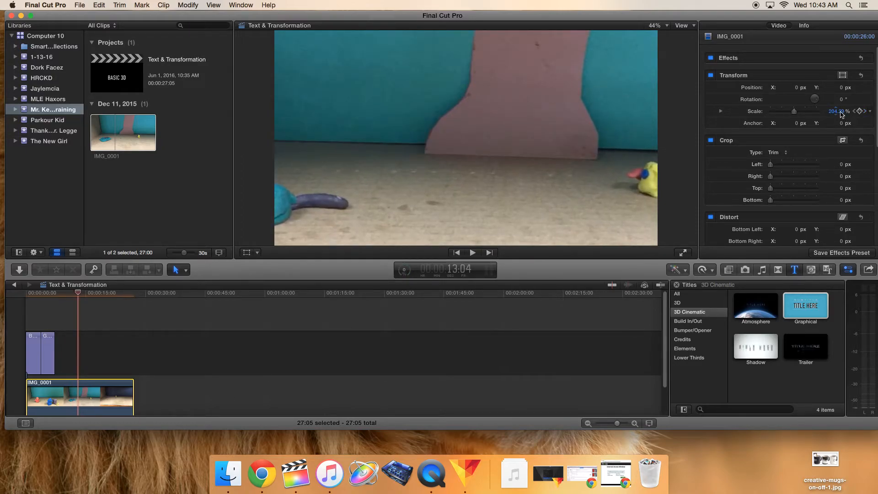
left_click_drag(77, 297, 54, 302)
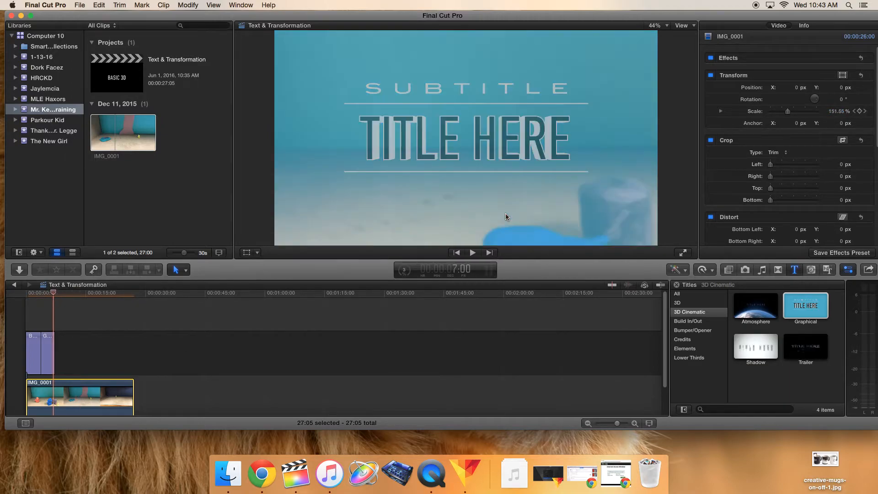
key("space")
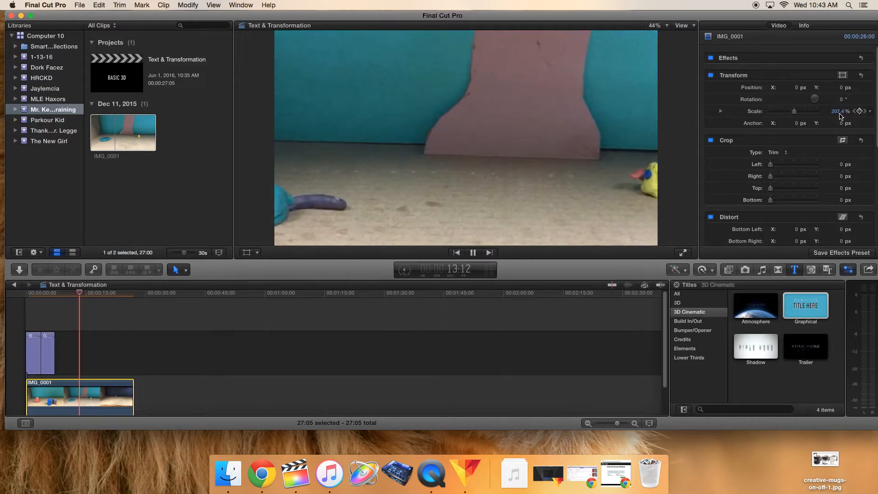
Step: Stop playback, place the playhead at 7:11 and crop the IMG_0001 clip about 324 px left, 360 px right, 299 px top and 308 px bottom
key("space")
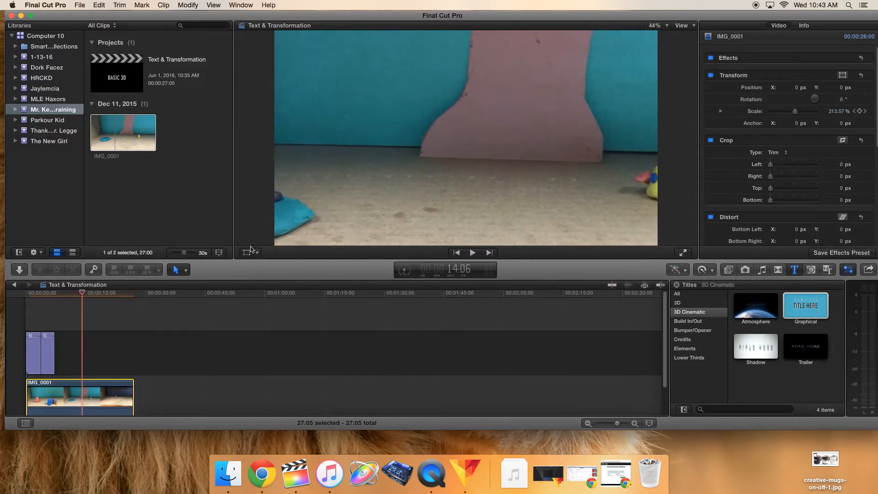
left_click_drag(80, 295, 53, 298)
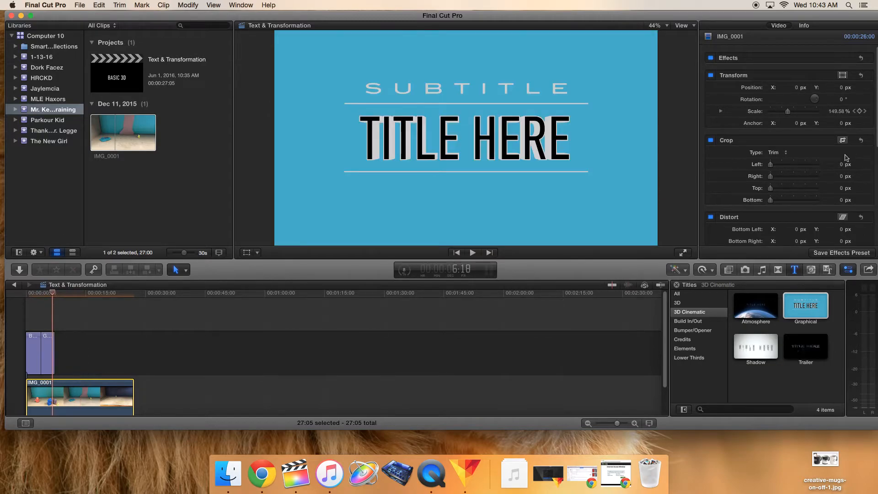
mouse_move(859, 165)
left_click_drag(52, 293, 56, 296)
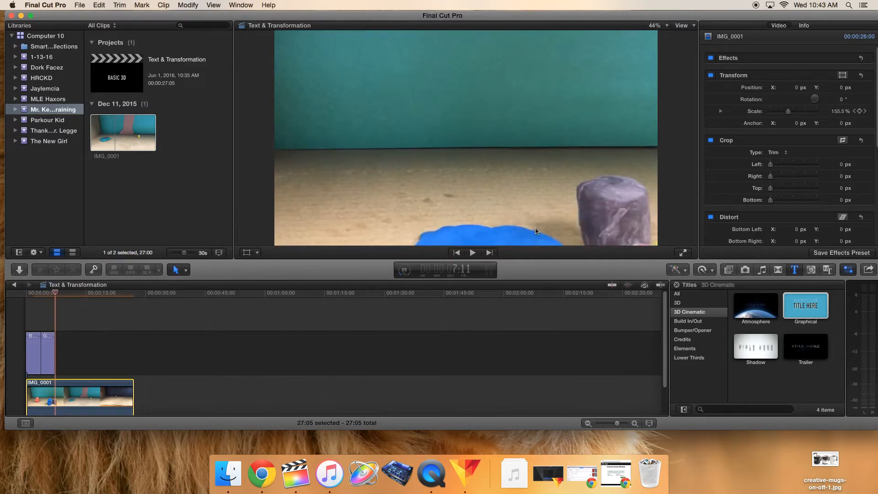
left_click_drag(771, 164, 791, 200)
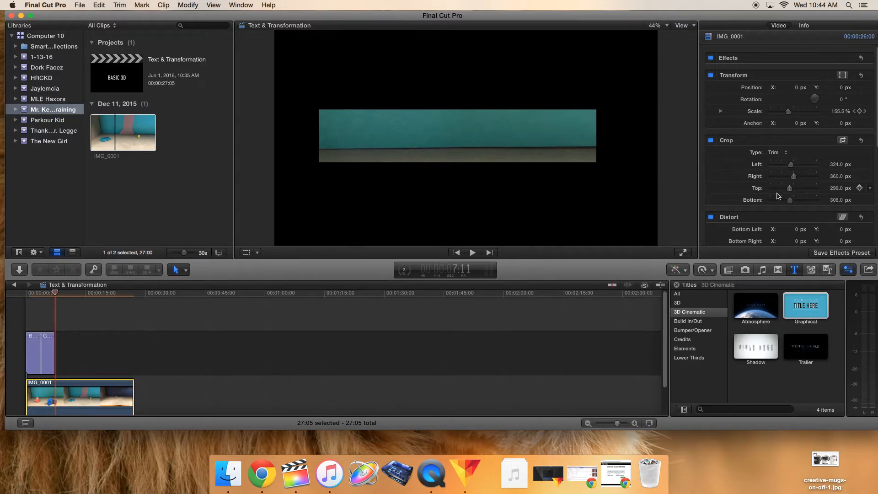
Step: Undo the crop changes on all four sides of the IMG_0001 clip
key("super+z")
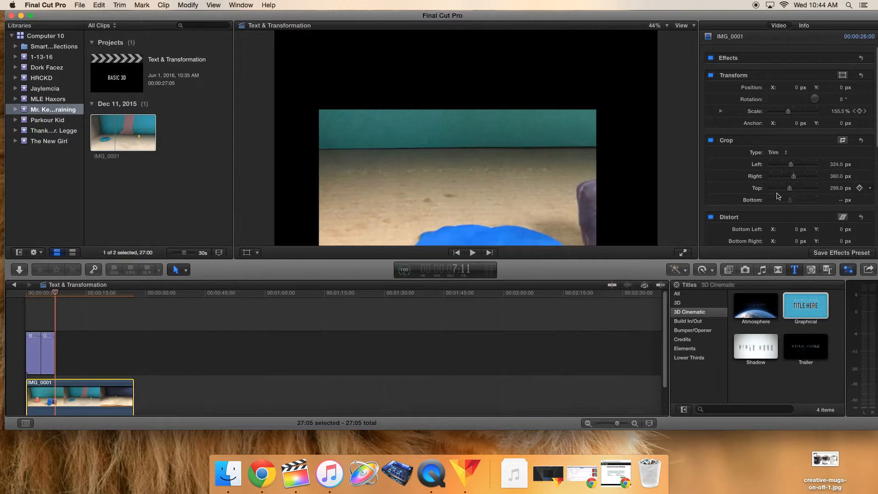
key("super+z")
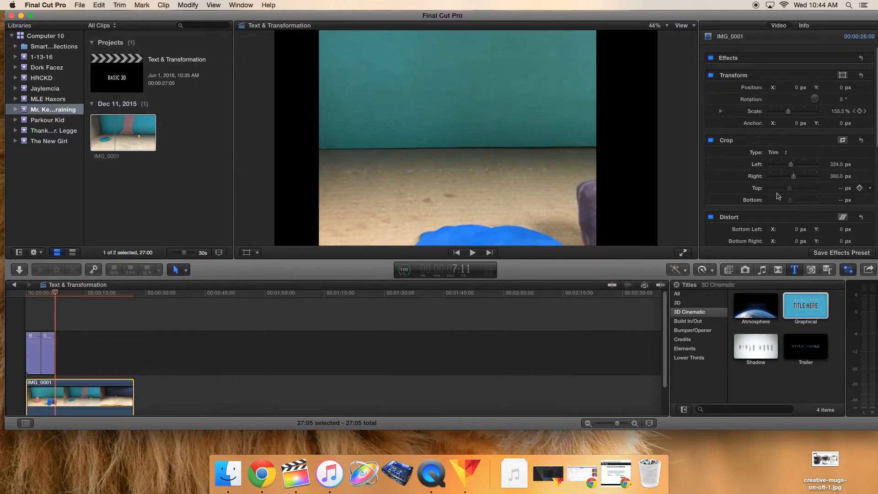
key("super+z")
key("super+z")
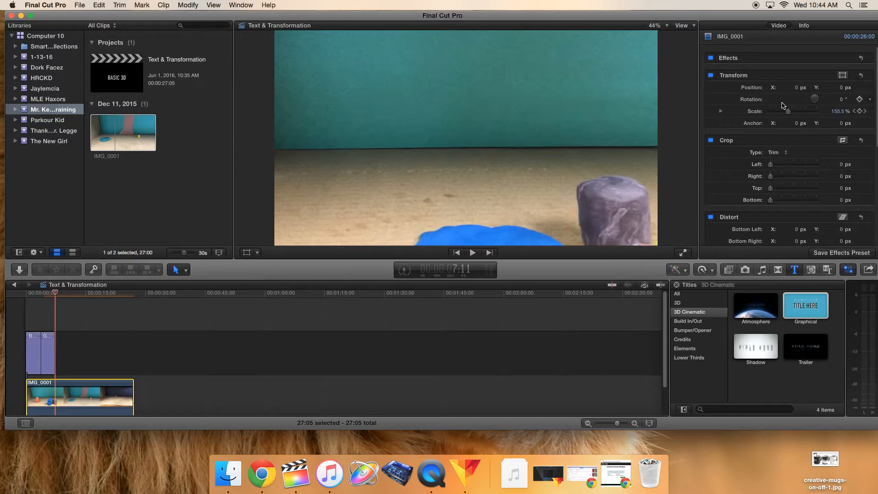
Step: Add rotation keyframes to the IMG_0001 clip at 7:11 and 26:13, rotating it to about -93° at the second one
left_click(861, 100)
left_click_drag(58, 297, 131, 299)
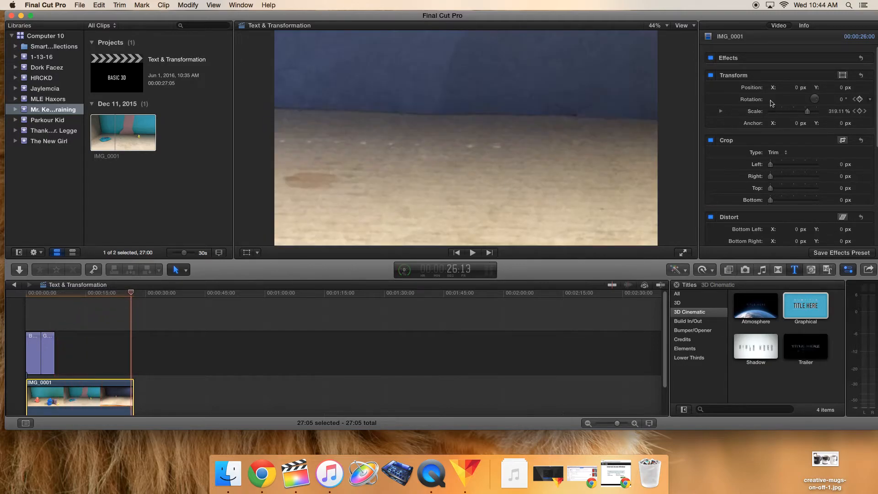
left_click(861, 100)
left_click_drag(820, 102, 812, 102)
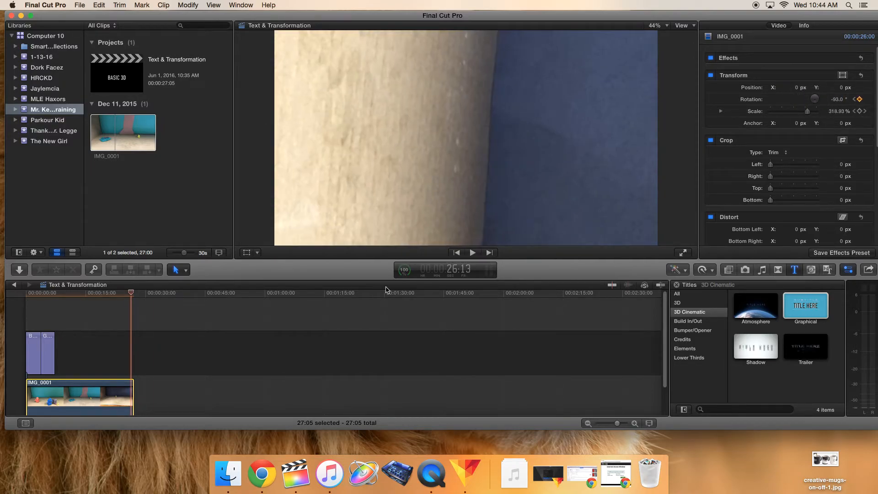
Step: Scrub through the IMG_0001 clip to review how its rotation and scale change between keyframes
left_click_drag(120, 296, 53, 309)
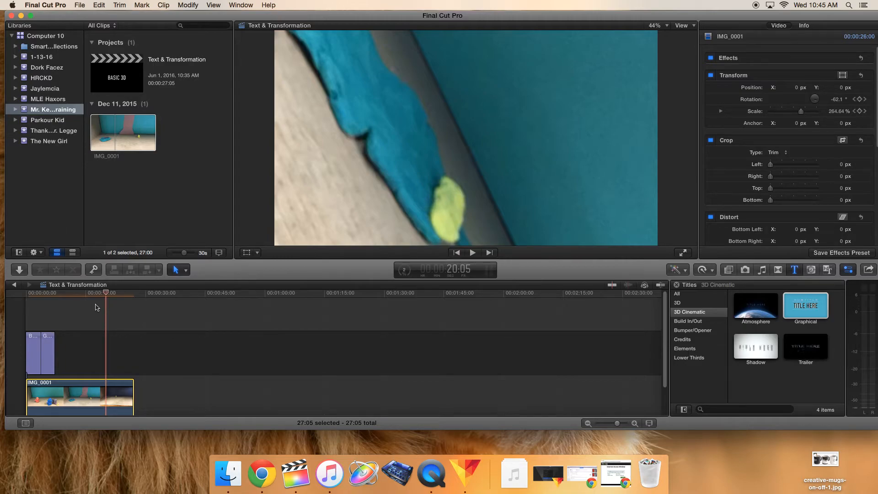
left_click(29, 304)
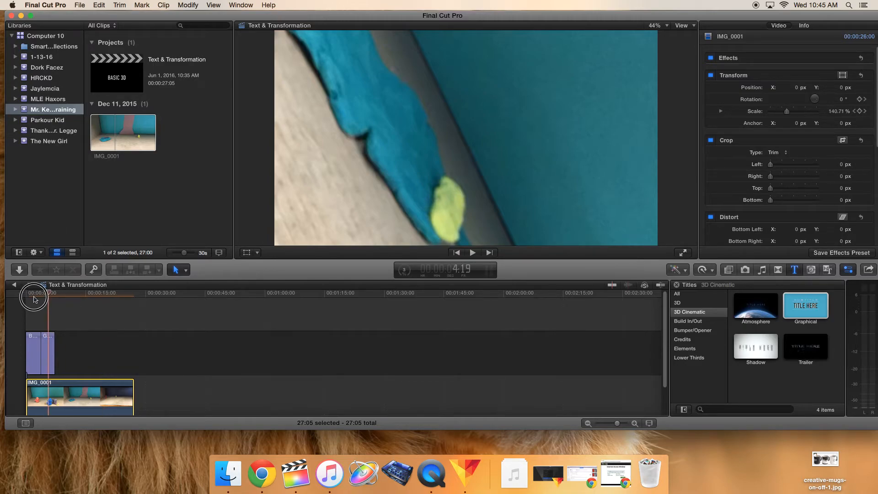
left_click_drag(29, 303, 59, 296)
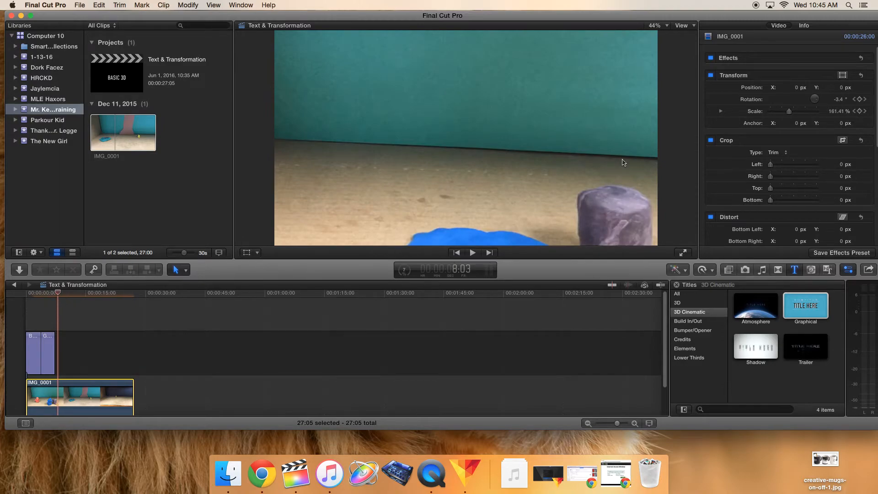
left_click(844, 102)
Step: Open the Graphical title at 6:03 for text editing and replace its subtitle with the presenter's name
left_click_drag(59, 296, 47, 295)
left_click(51, 345)
double_click(51, 346)
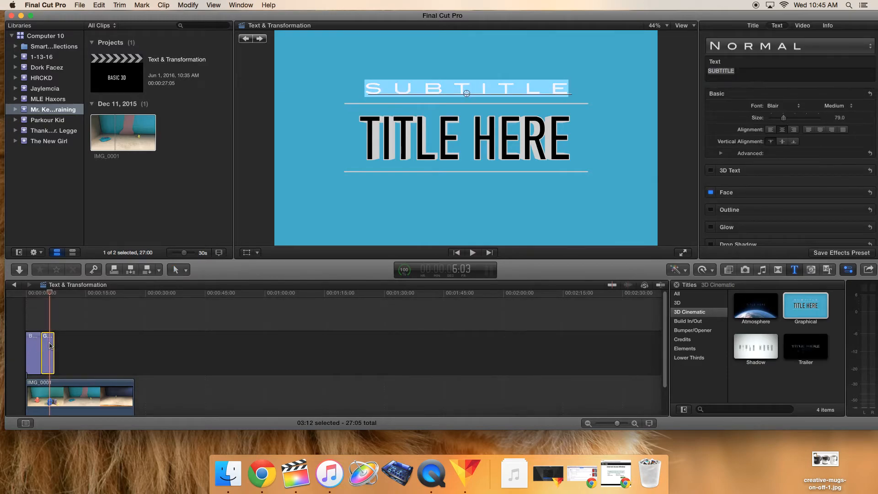
left_click(476, 145)
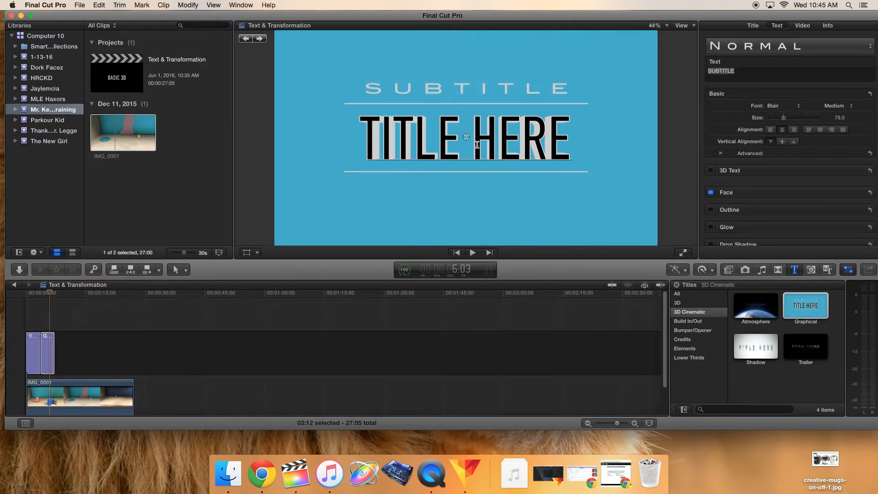
double_click(457, 86)
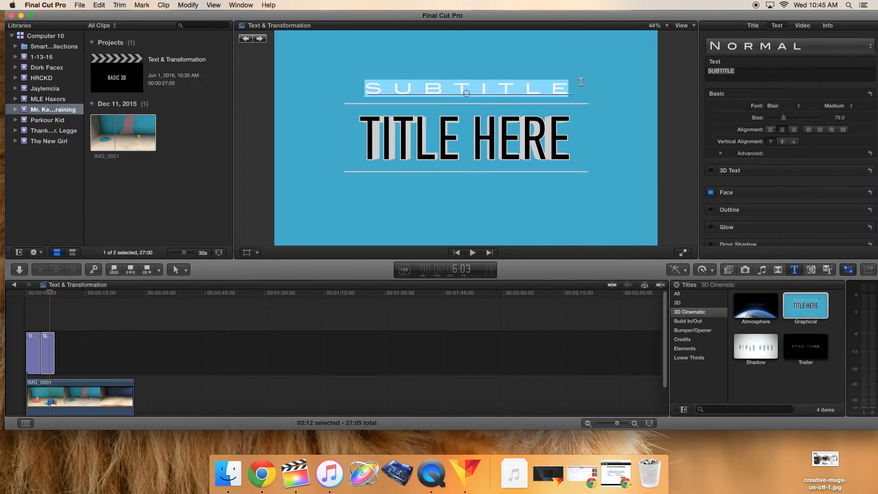
type("M")
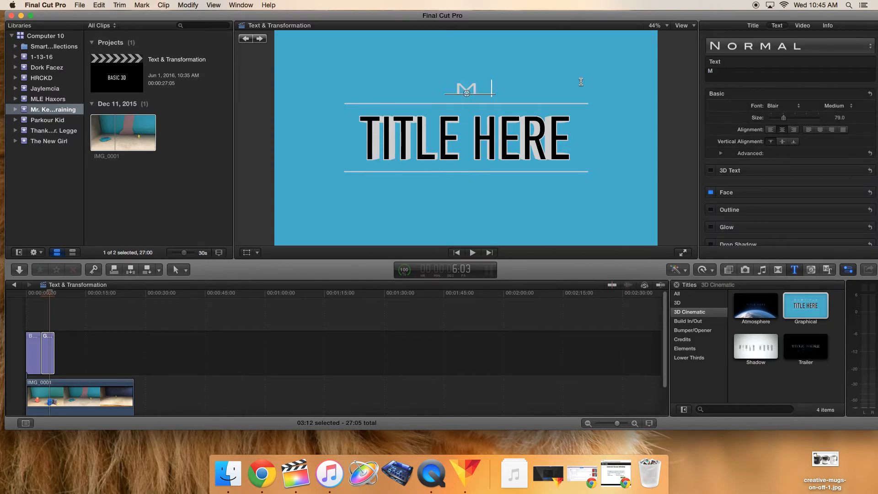
type("r. Keele")
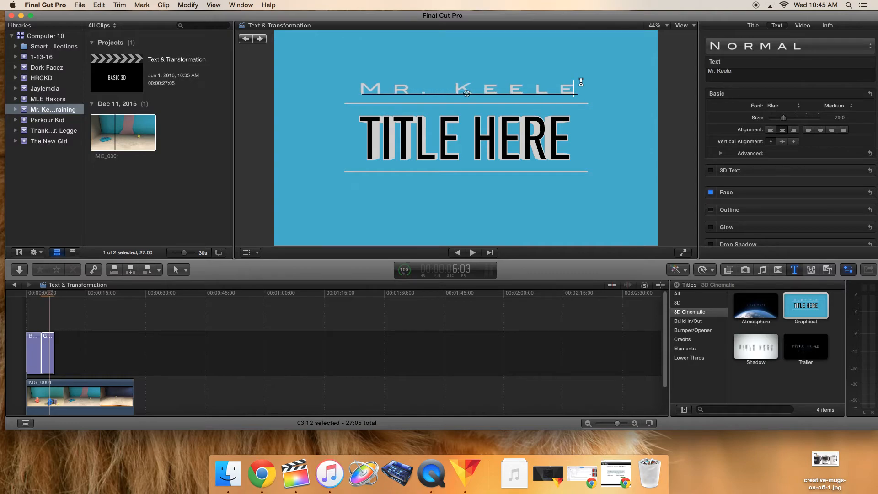
Step: Replace the Graphical title's main text "TITLE HERE" with "Supa Boss"
left_click(555, 141)
double_click(555, 141)
left_click(555, 141)
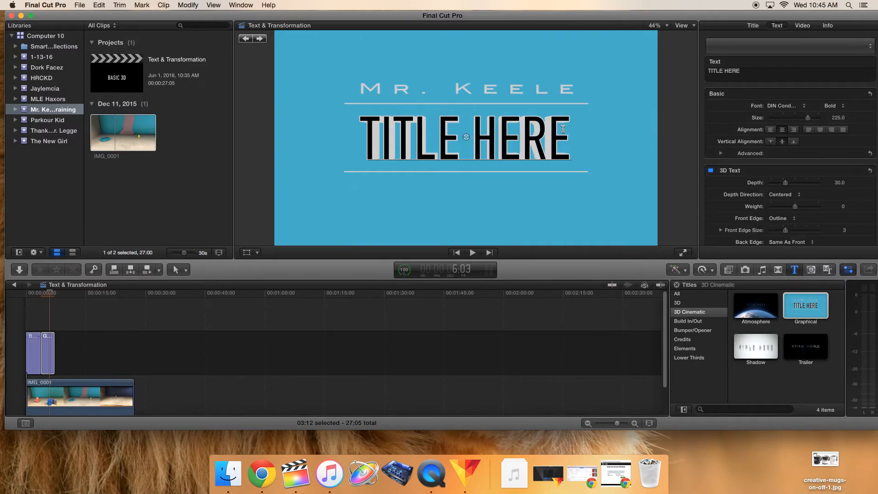
left_click_drag(567, 138, 377, 117)
key("BackSpace")
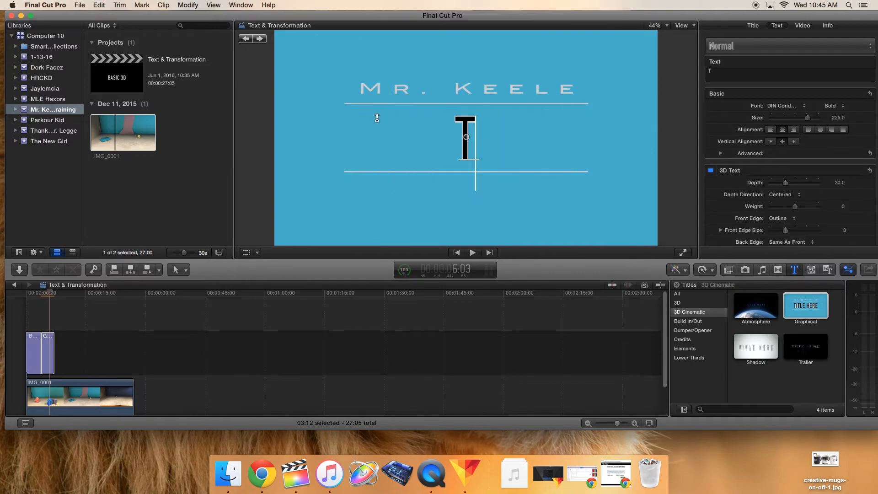
key("BackSpace")
type("Supa ")
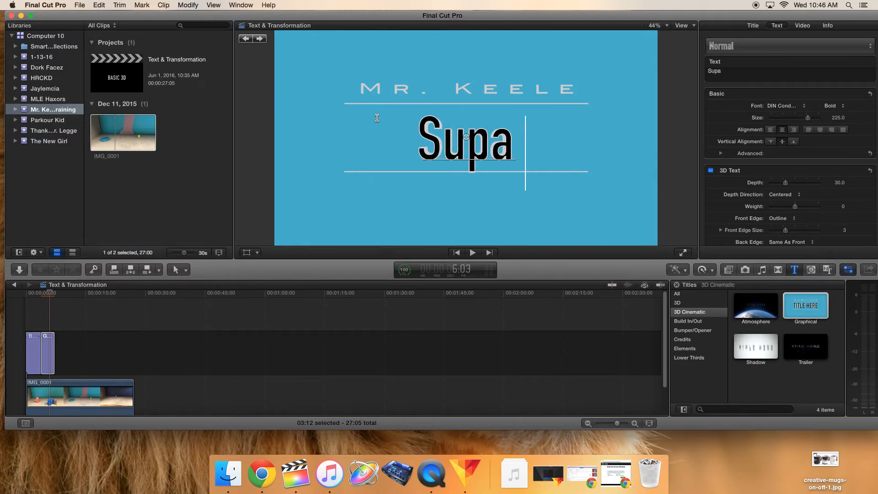
type("Boss")
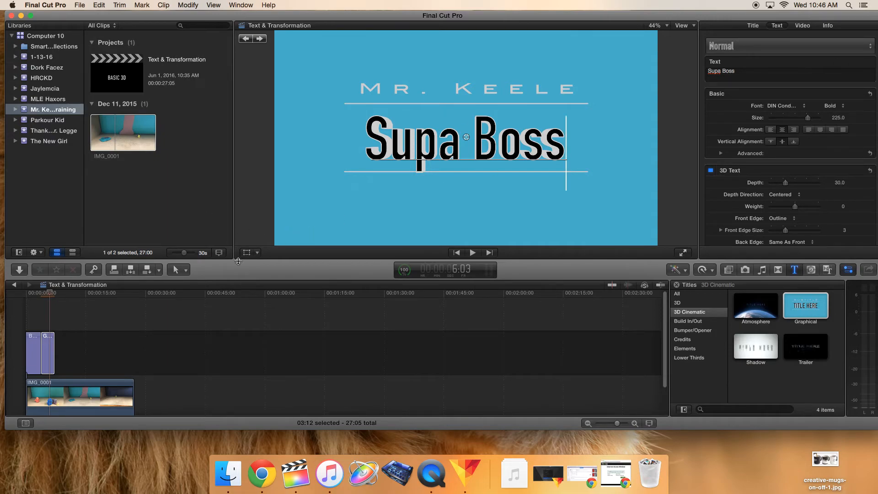
Step: Move the Graphical title into the main storyline after the IMG_0001 clip, lengthen it to 20:18 and place the playhead over it
left_click(52, 353)
left_click_drag(50, 343, 169, 318)
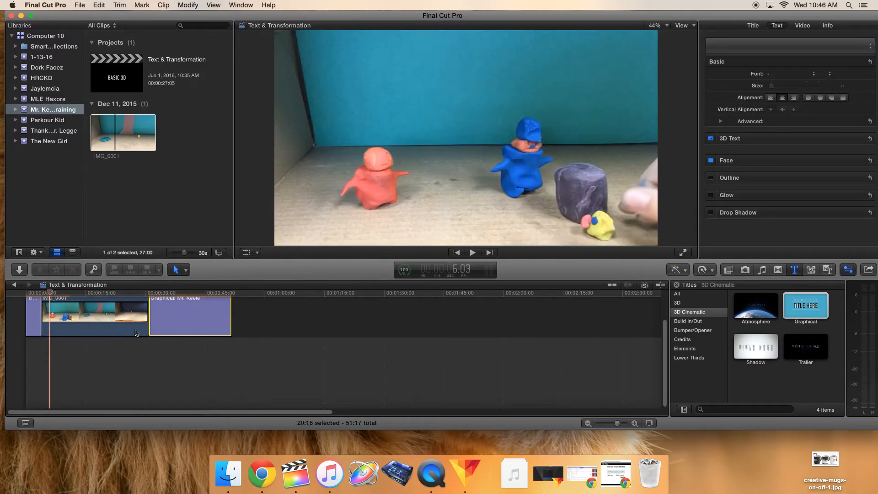
left_click(182, 301)
mouse_move(181, 301)
left_mouse_down()
mouse_move(151, 307)
mouse_move(156, 294)
mouse_move(194, 303)
left_mouse_up()
left_click(195, 350)
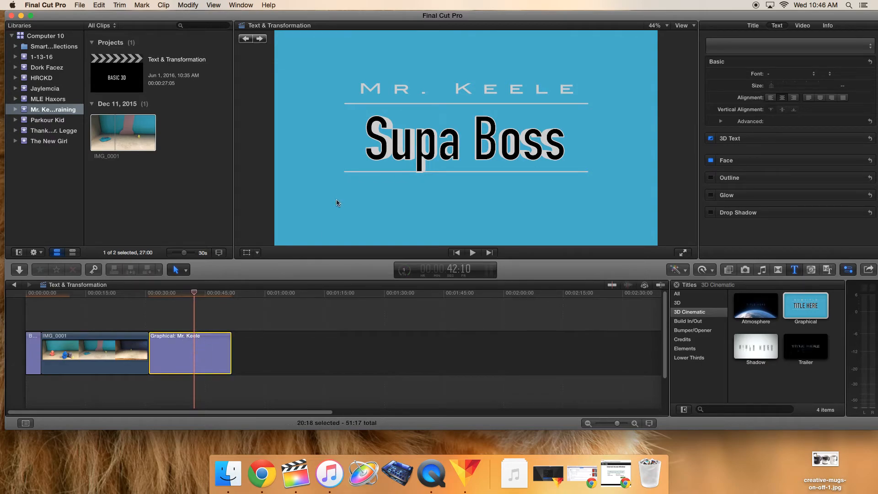
Step: Set the whole "Supa Boss" text to the Engravers MT font at size 147
double_click(371, 89)
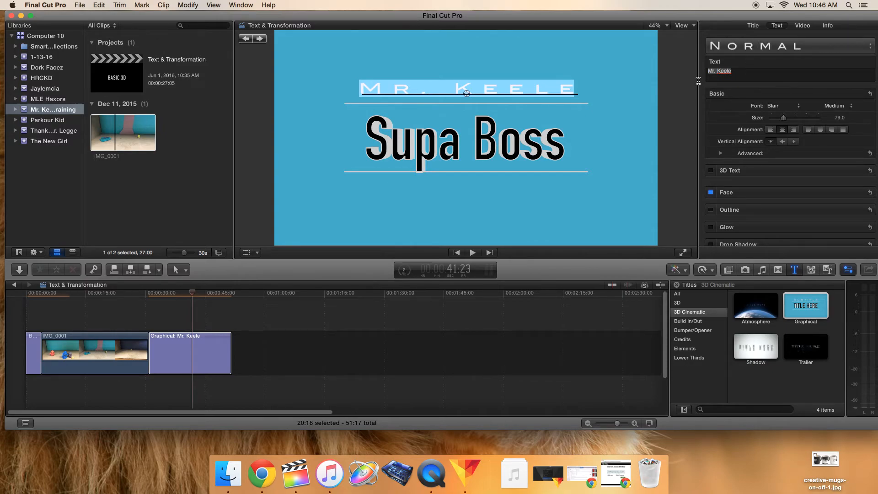
left_click(437, 139)
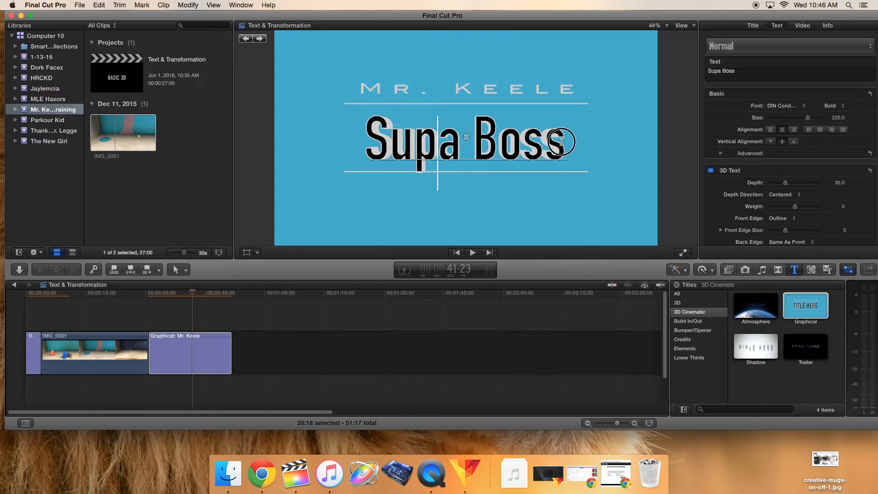
left_click(414, 140)
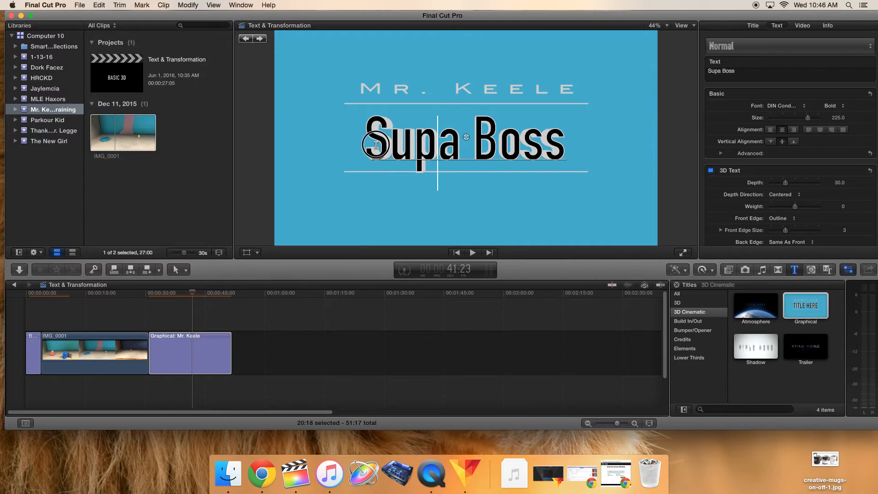
key("super+shift+Right")
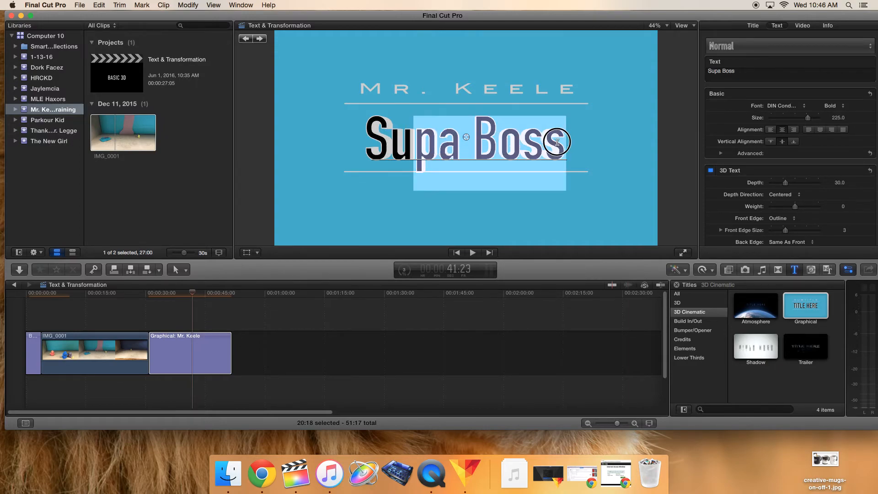
key("Right")
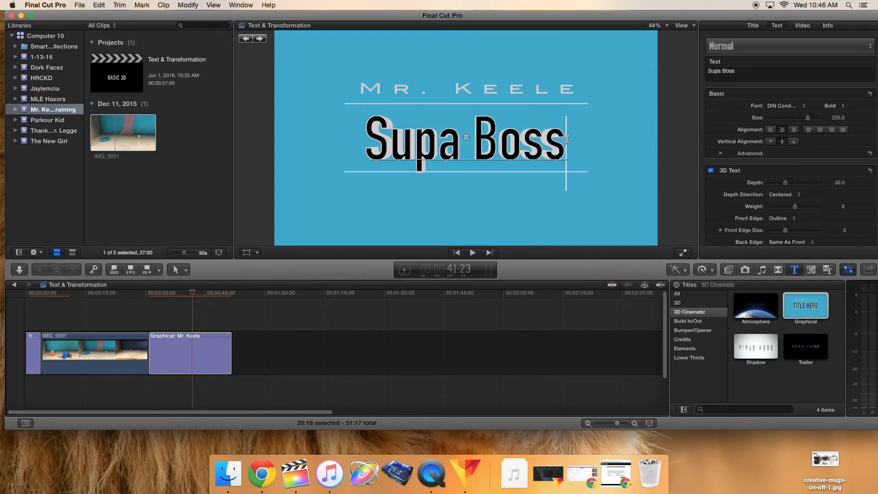
key("super+a")
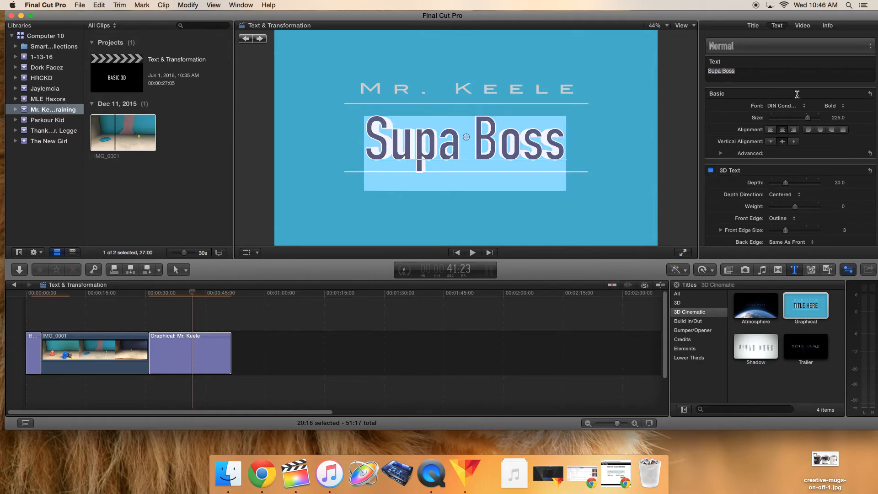
left_click(804, 107)
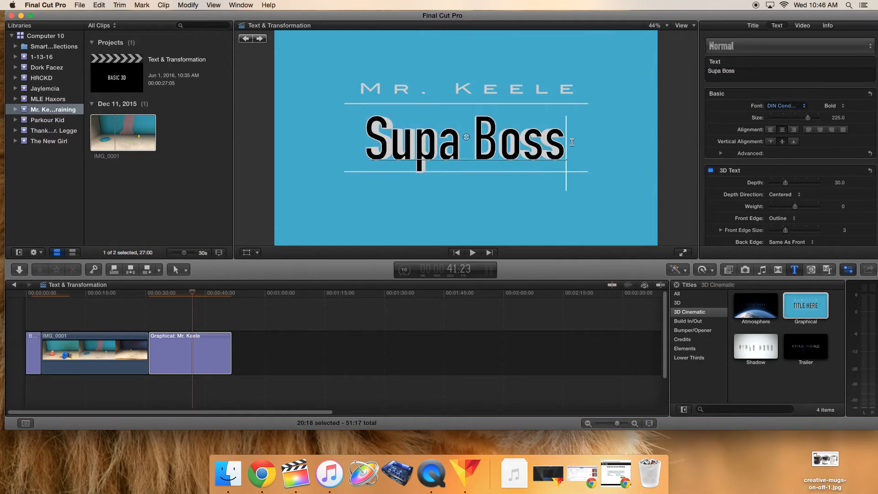
triple_click(561, 136)
left_click(804, 106)
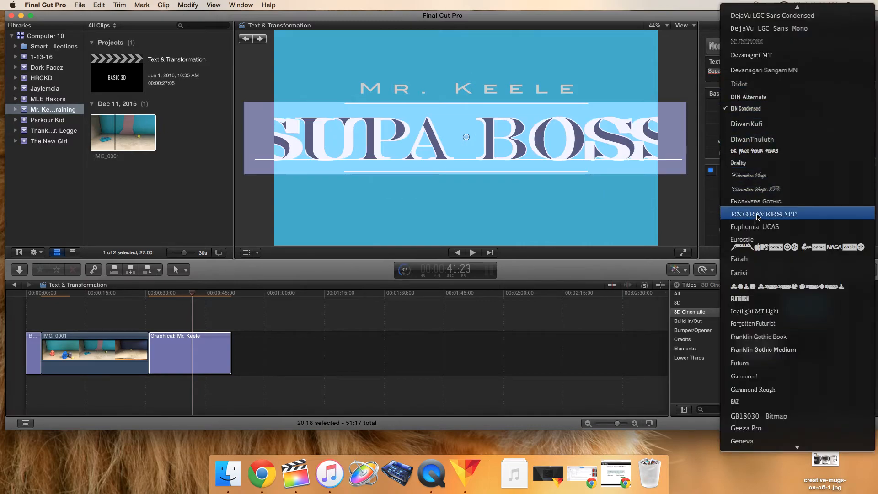
left_click(758, 214)
left_click_drag(809, 119, 795, 124)
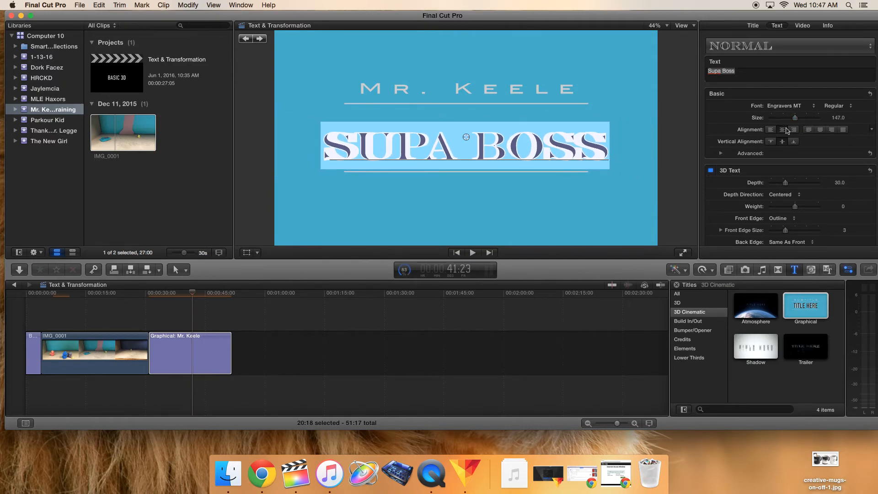
Step: Set Title Color 1 of the Graphical title to magenta, about RGB 255, 16, 253
left_click(753, 27)
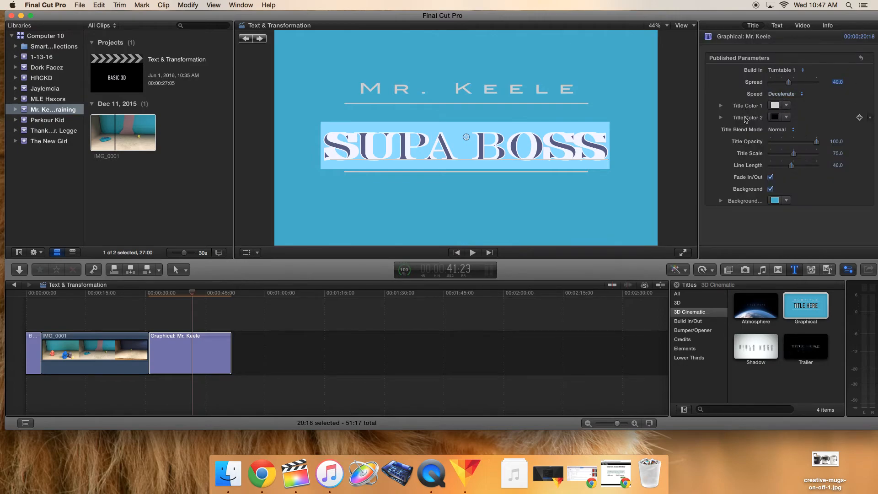
left_click(786, 106)
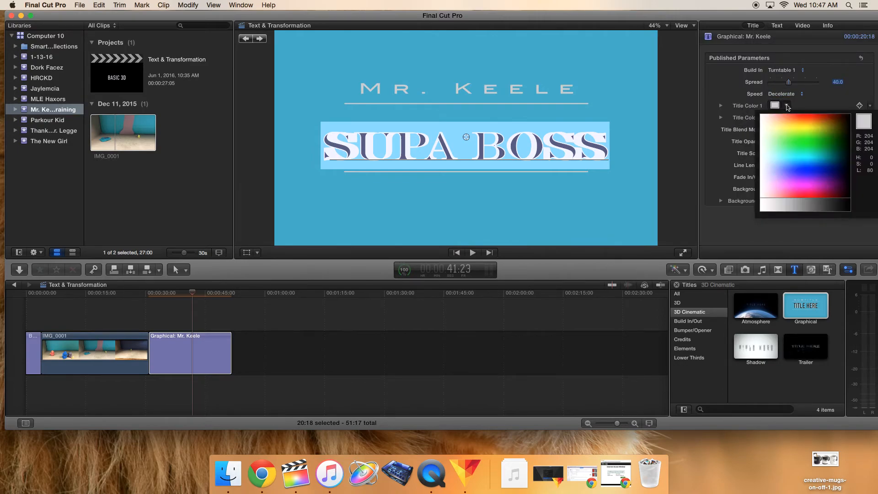
left_click_drag(803, 133, 801, 183)
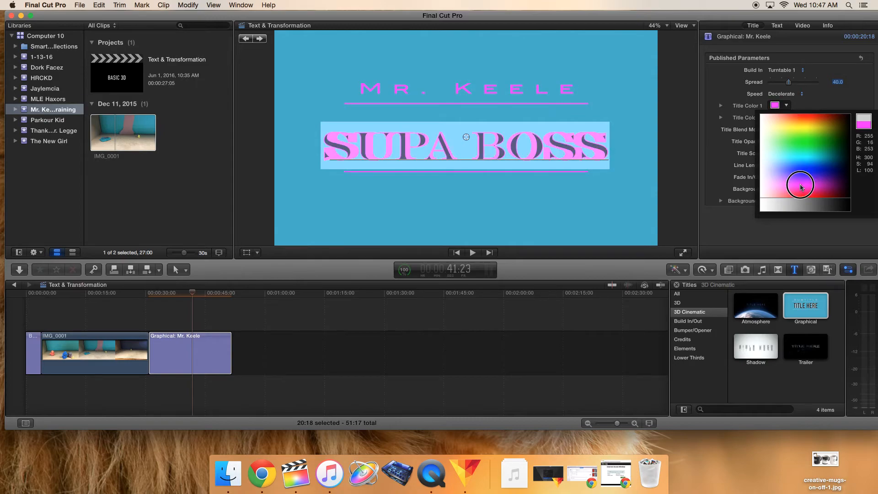
Step: Set Title Color 2 of the Graphical title to yellow
left_click(725, 171)
left_click(787, 117)
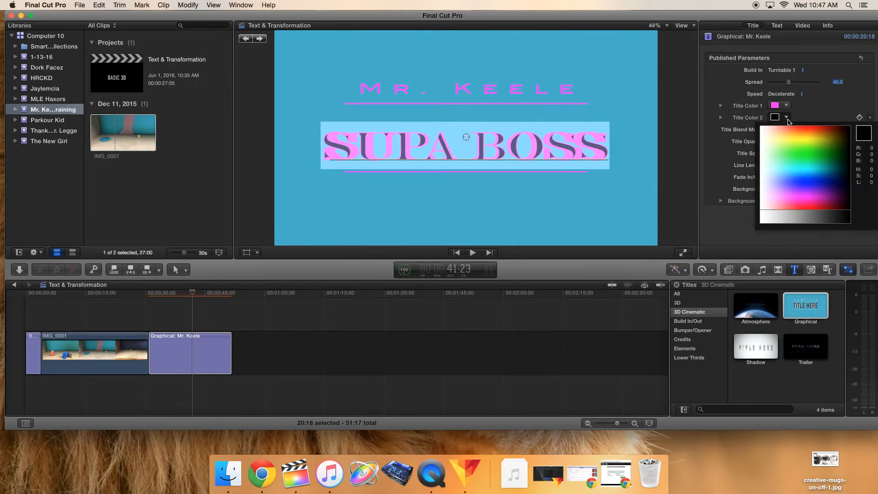
left_click(812, 137)
left_click(689, 175)
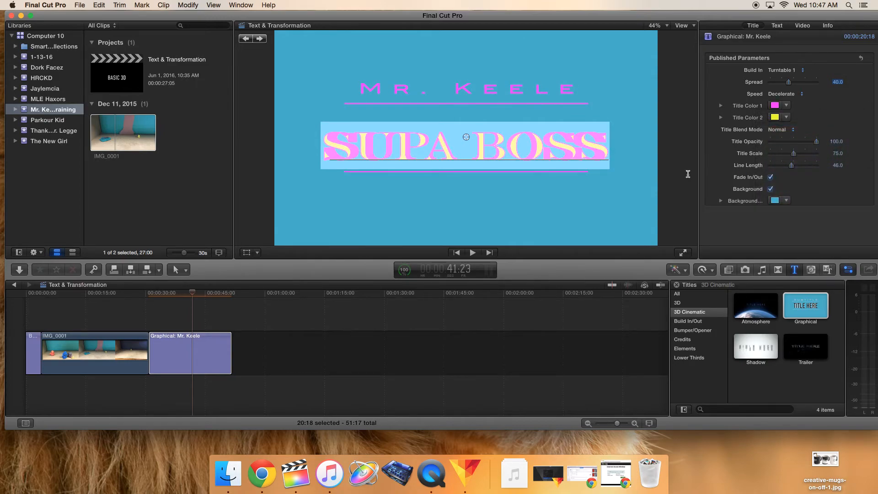
Step: Set the Graphical title's background color to near-white
left_click(786, 201)
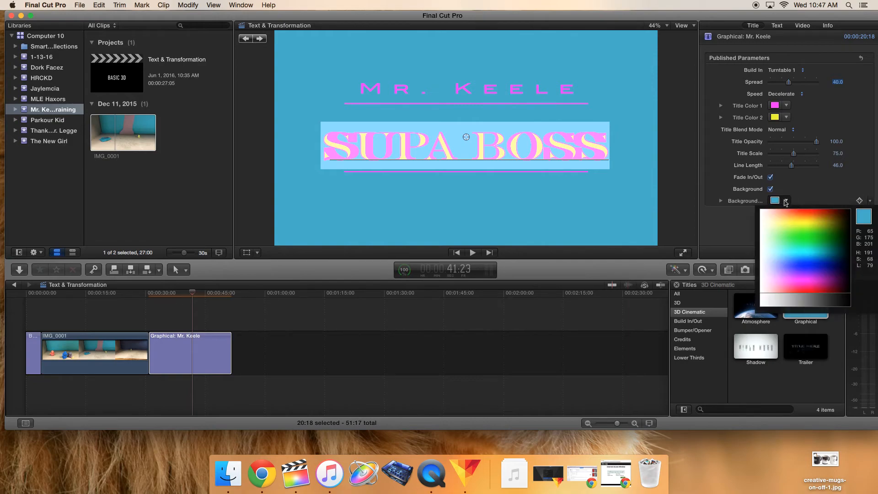
left_click_drag(791, 211, 768, 208)
left_click(786, 200)
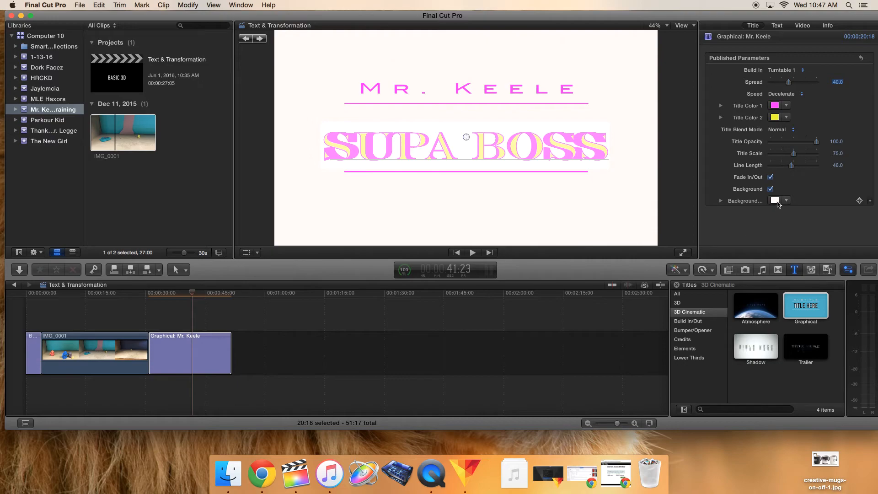
Step: Try the Graphical title with its background off, including over the IMG_0001 clip, and turn the background on again
left_click(771, 189)
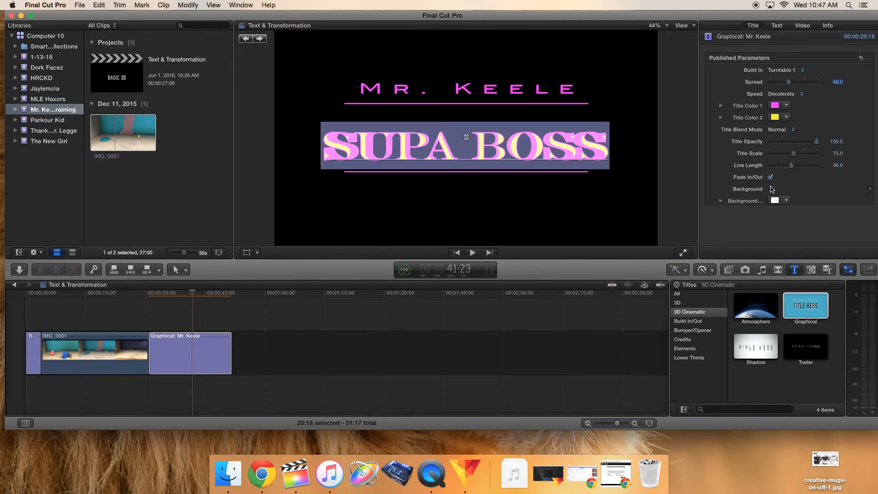
left_click(771, 189)
left_click(771, 189)
left_click_drag(192, 335, 120, 322)
left_click_drag(198, 293, 187, 346)
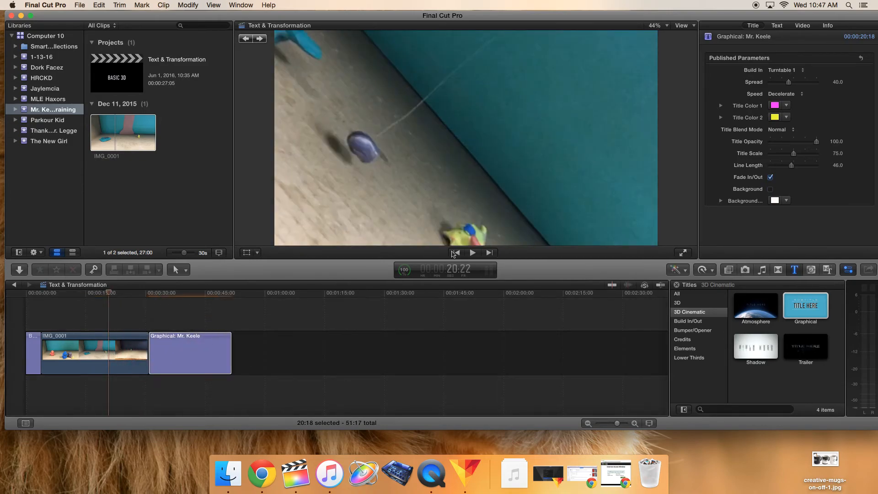
left_click(771, 190)
left_click(179, 297)
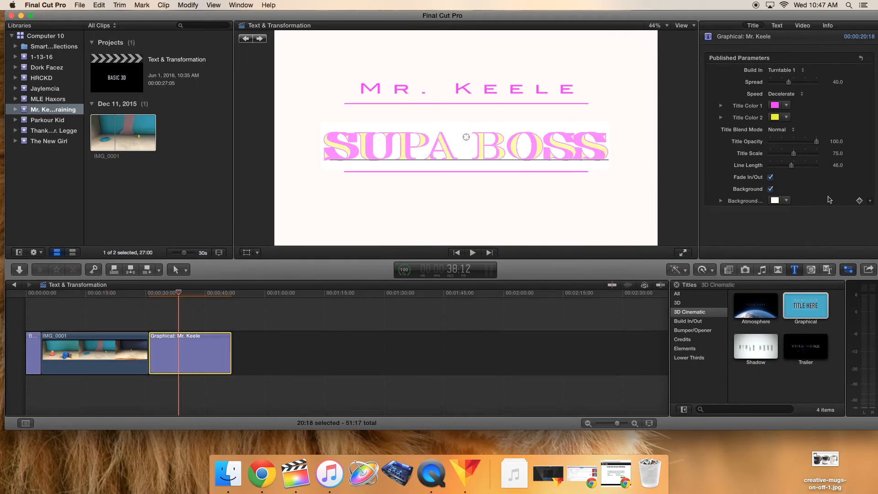
Step: Set the title's opacity to 89.1 and its Title Scale to 58.45, and add a Title Scale keyframe at 32:07
left_click_drag(817, 144, 779, 157)
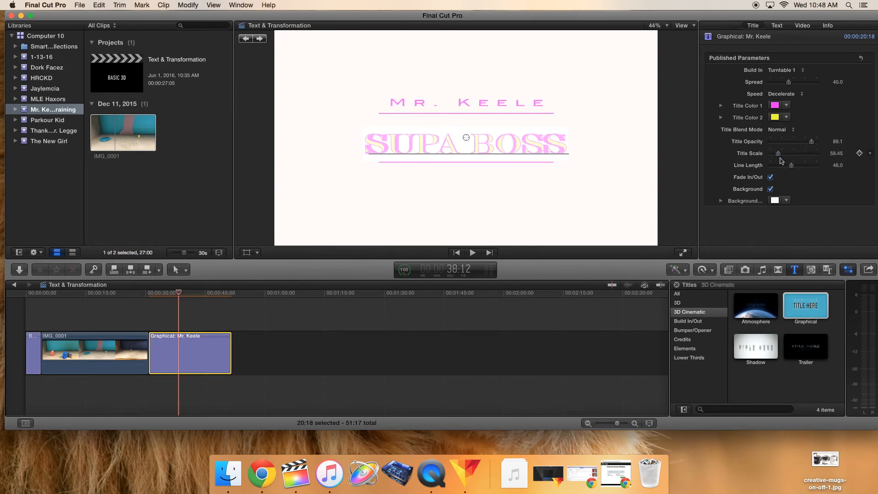
left_click_drag(179, 294, 153, 293)
mouse_move(862, 153)
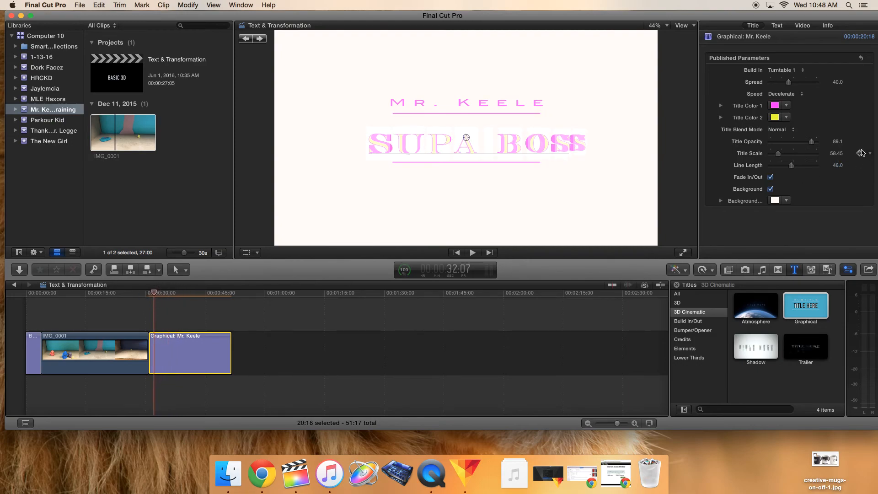
left_click(860, 154)
Step: Keyframe the Title Scale at 82.82 at 50:08 and play the Graphical title from its start
left_click_drag(154, 295, 225, 294)
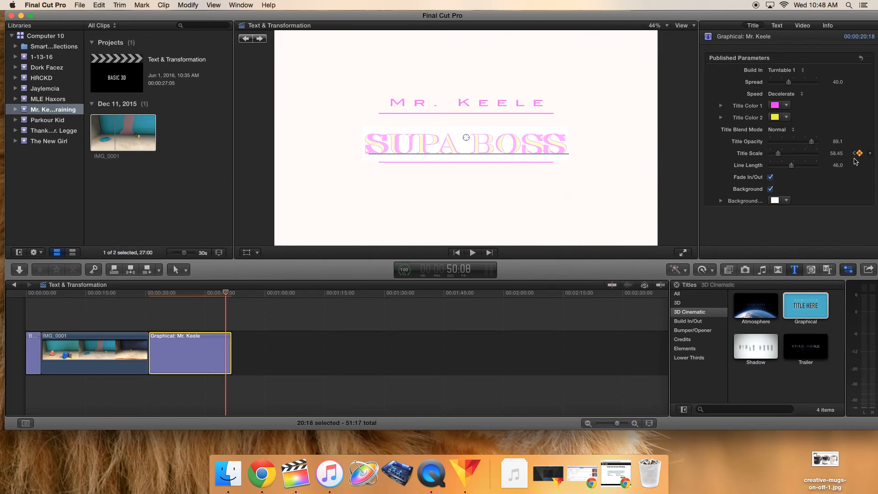
left_click_drag(778, 153, 800, 155)
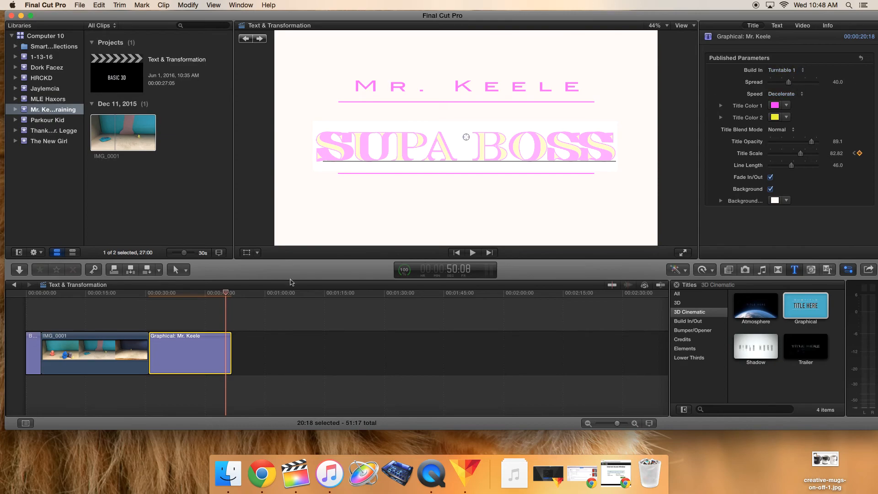
left_click_drag(220, 296, 150, 313)
key("space")
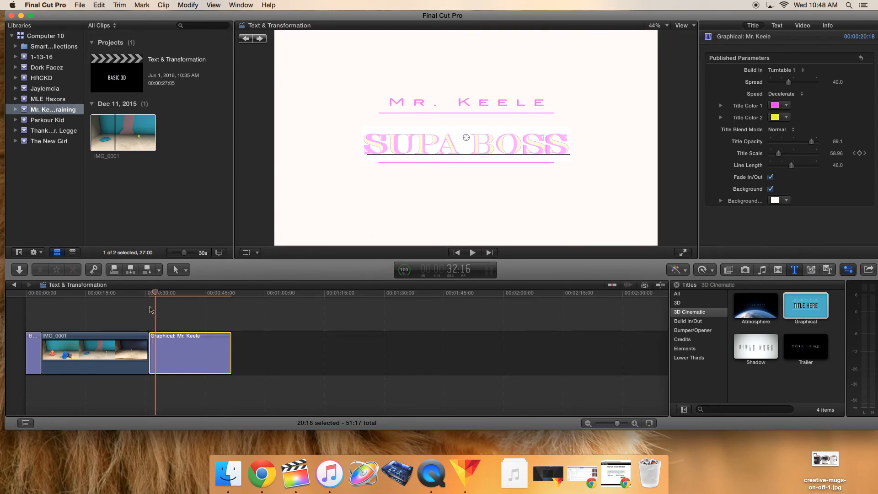
left_click(151, 297)
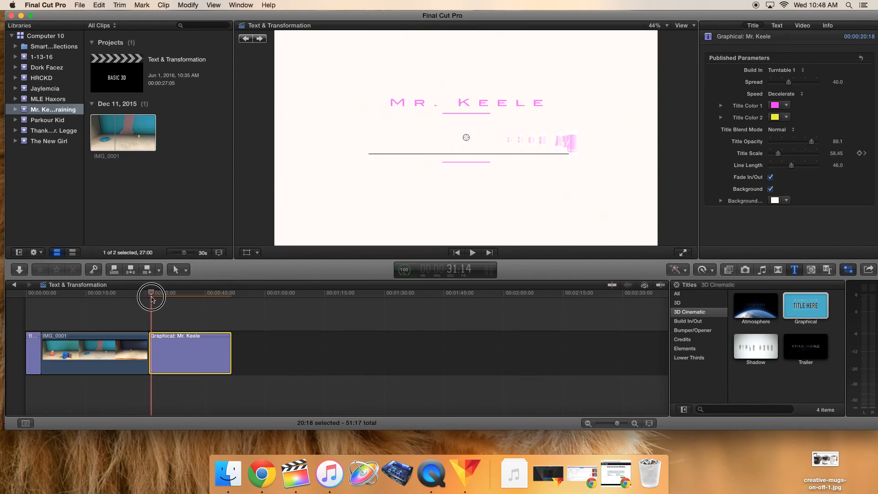
left_click(150, 297)
key("space")
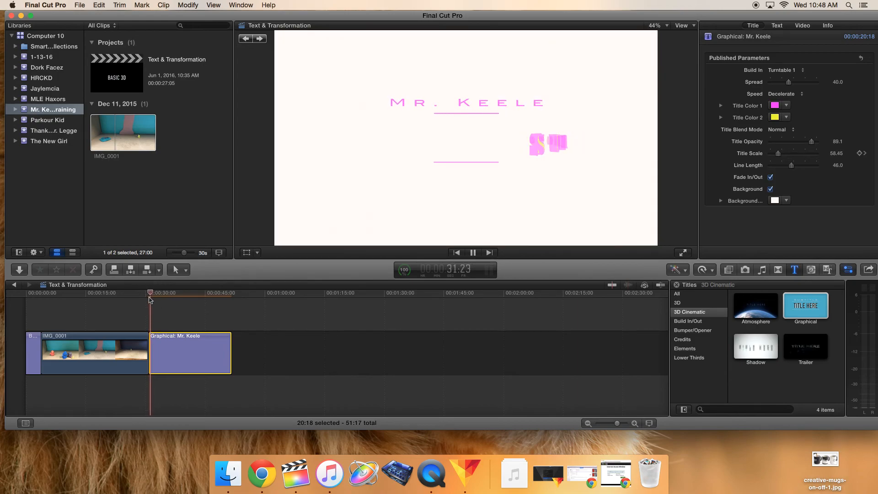
key("space")
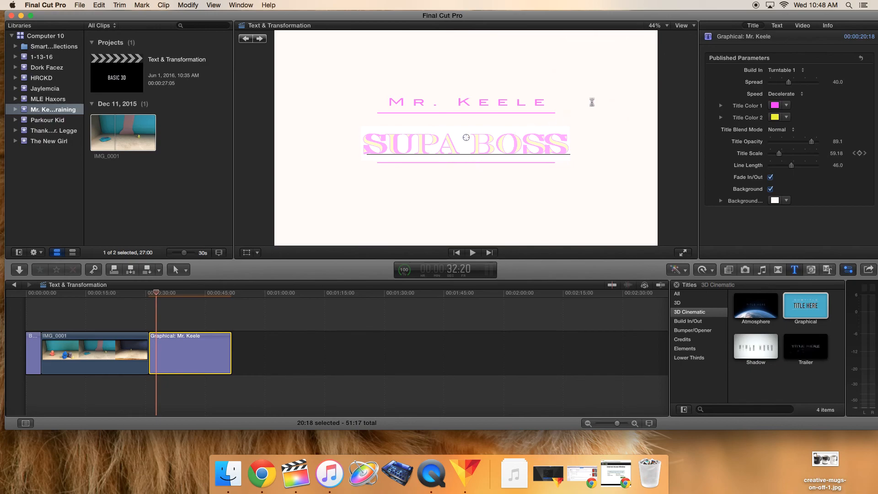
Step: Change the Graphical title's Build In to Flip, play it from its start and return the playhead to 30:14
left_click(783, 70)
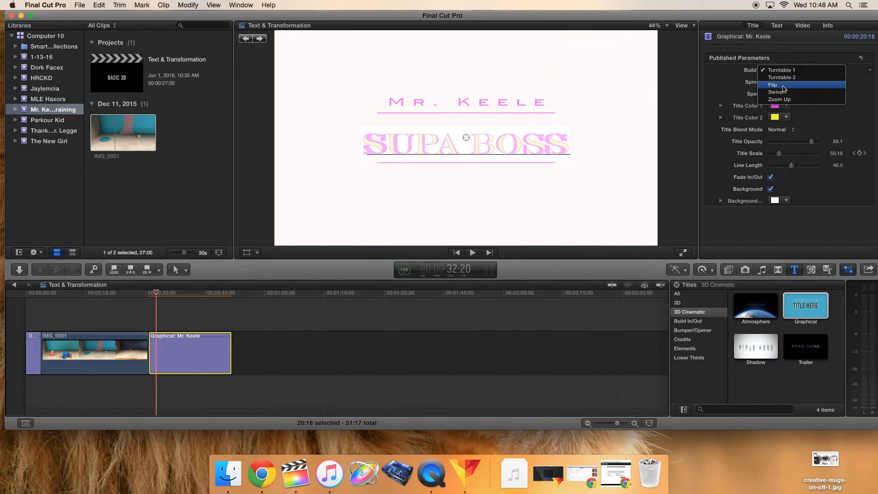
left_click(783, 85)
left_click(147, 295)
key("space")
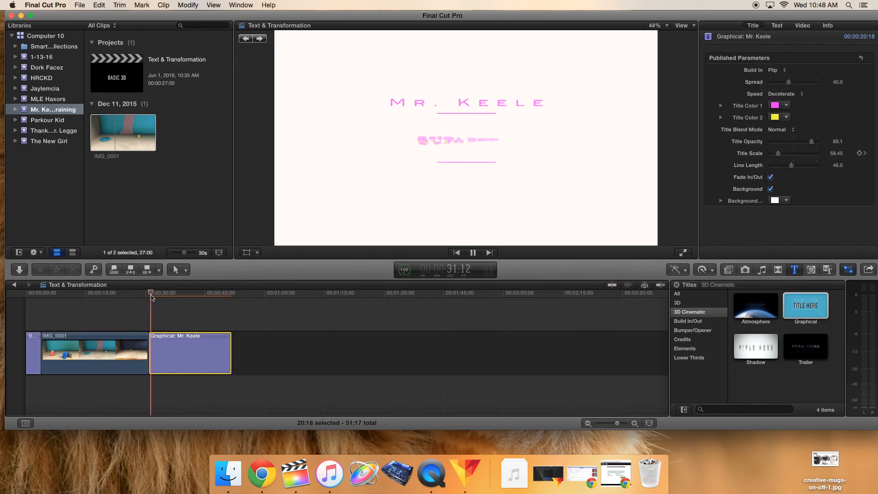
key("space")
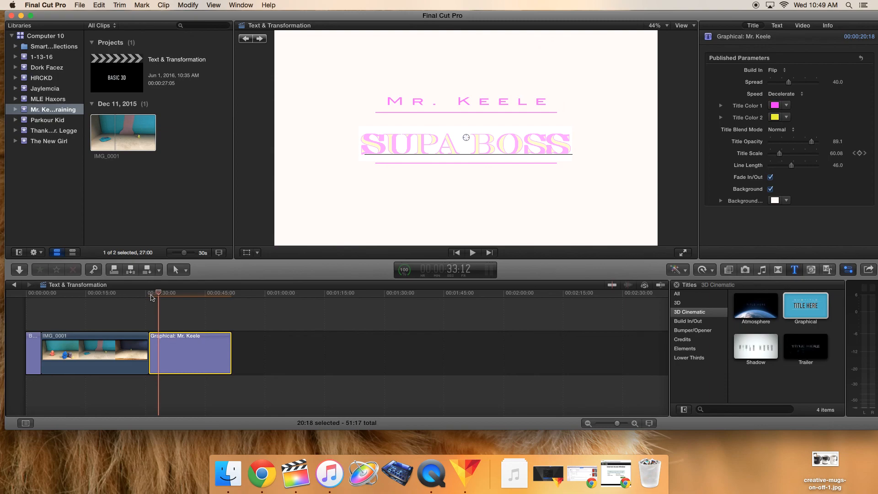
left_click_drag(162, 294, 148, 341)
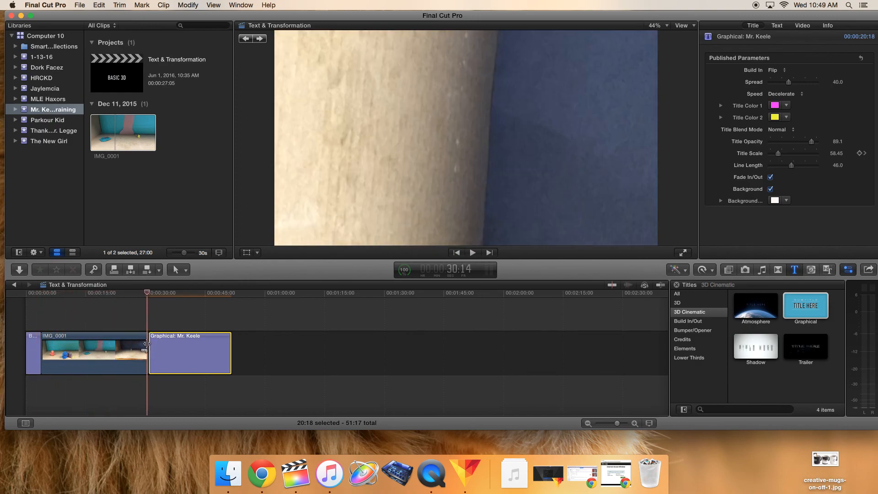